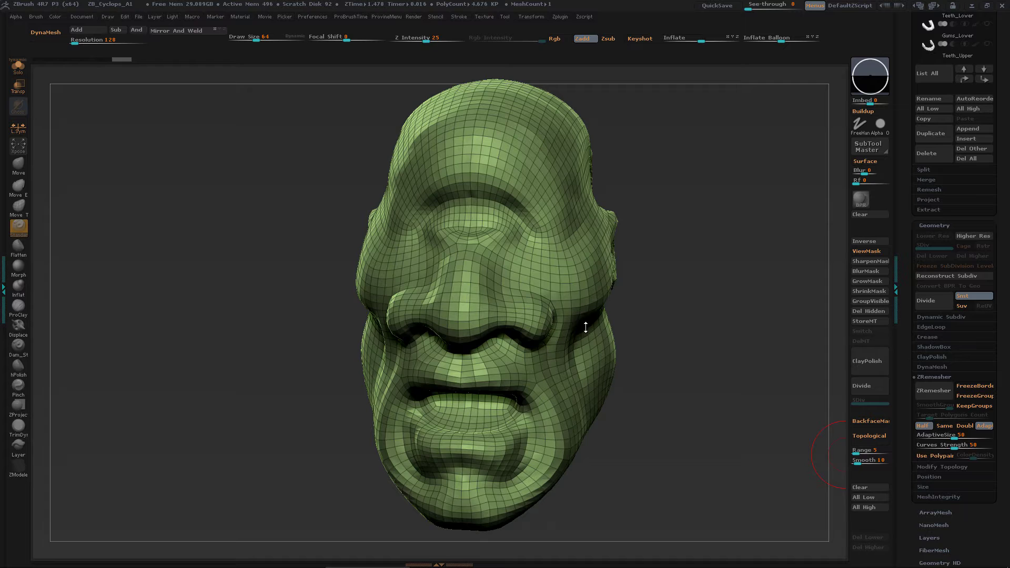
- Step the Cyclops1 head's undo history back to its original dense mesh and inspect the wireframe from several angles
drag(702, 362, 809, 316)
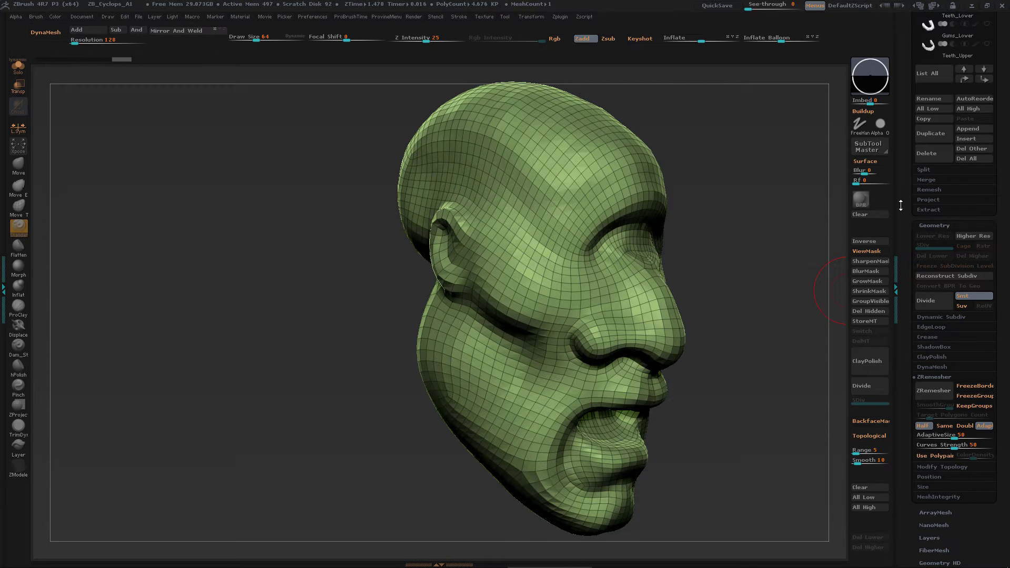
scroll(980, 162, up, 5)
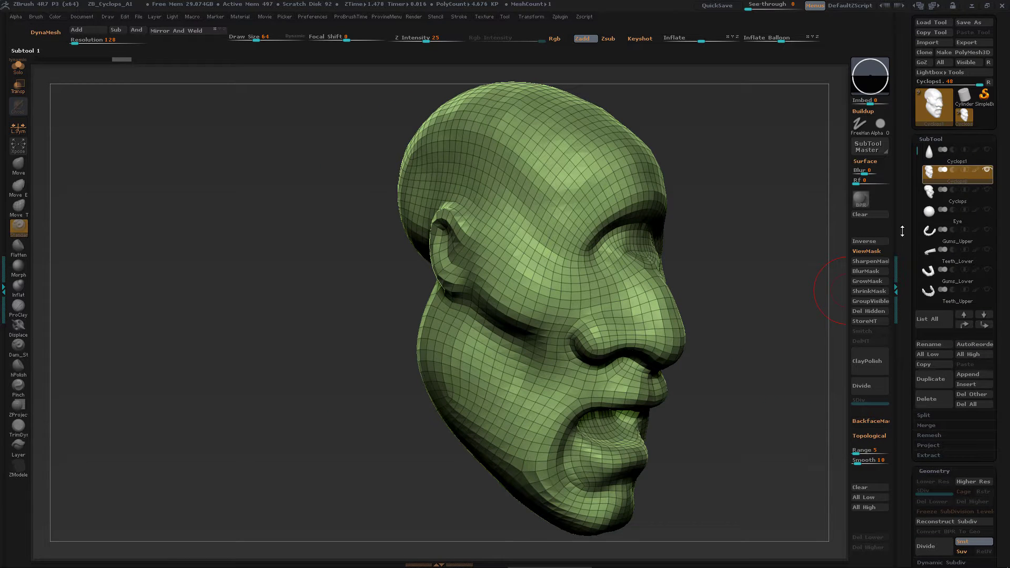
scroll(942, 390, down, 8)
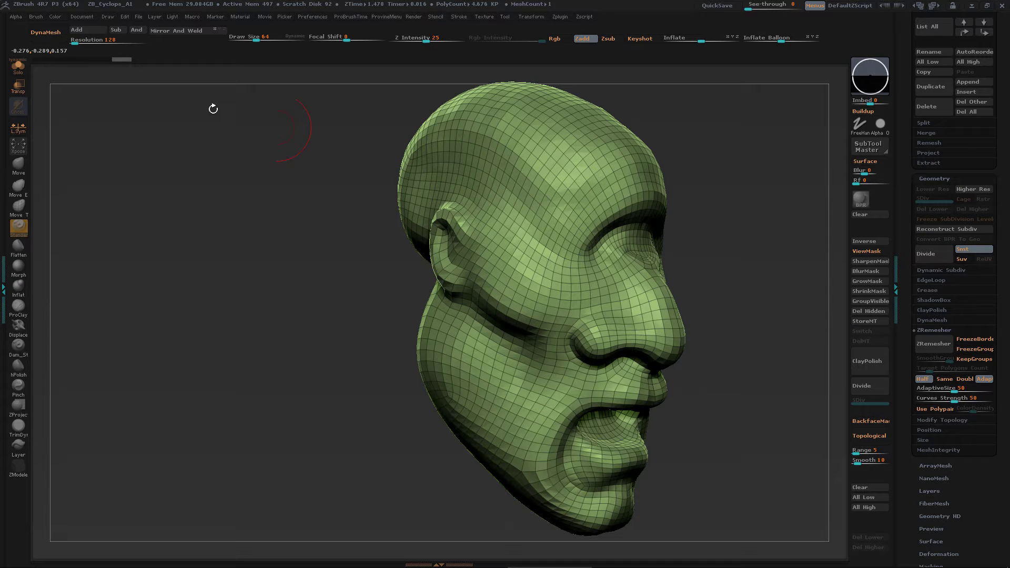
drag(122, 57, 55, 62)
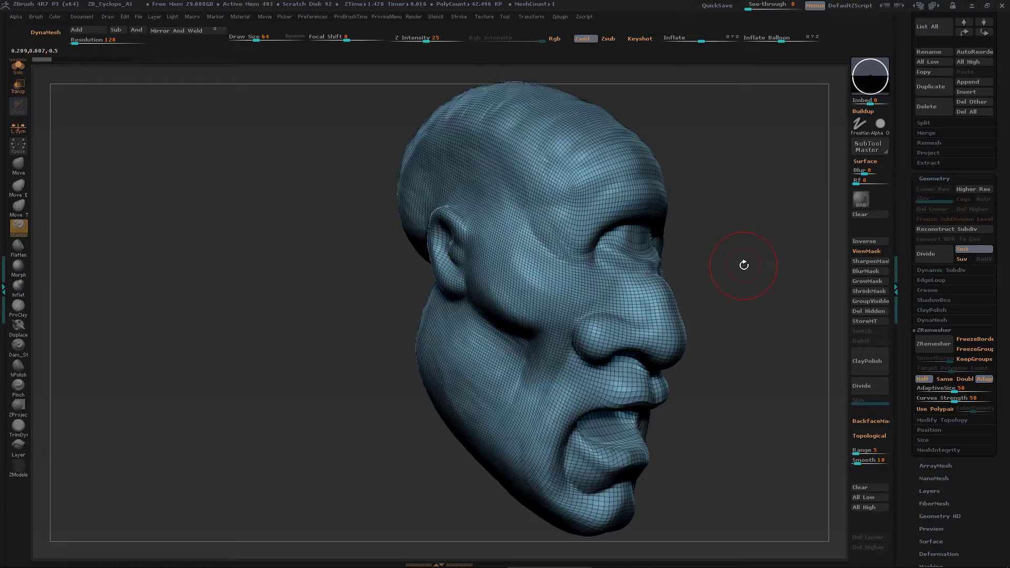
mouse_move(745, 264)
mouse_down()
mouse_move(703, 260)
mouse_move(746, 247)
mouse_move(727, 240)
mouse_move(640, 312)
mouse_up()
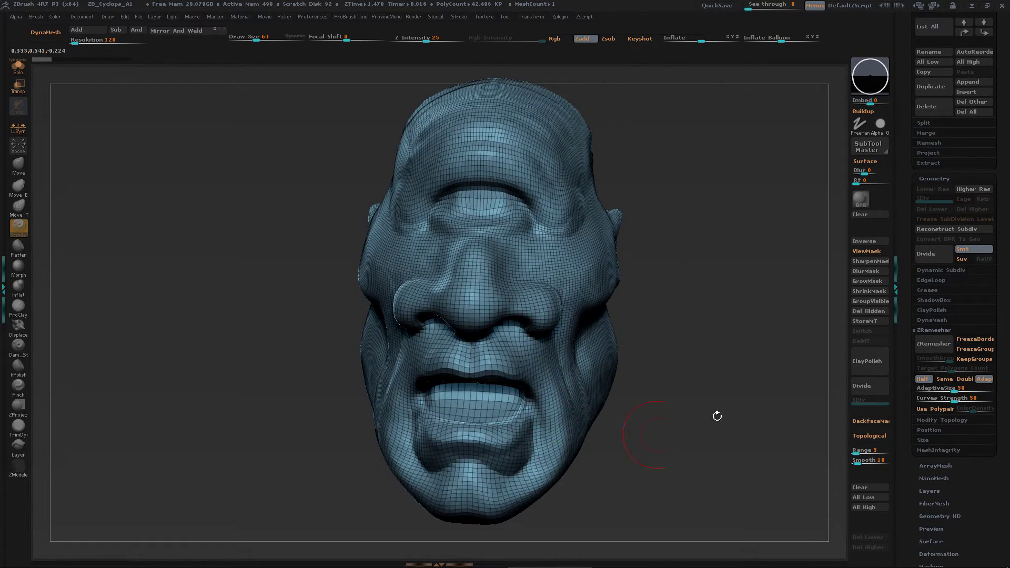
mouse_move(717, 413)
mouse_down()
mouse_move(726, 416)
mouse_move(761, 376)
mouse_move(746, 361)
mouse_move(744, 383)
mouse_move(622, 368)
mouse_up()
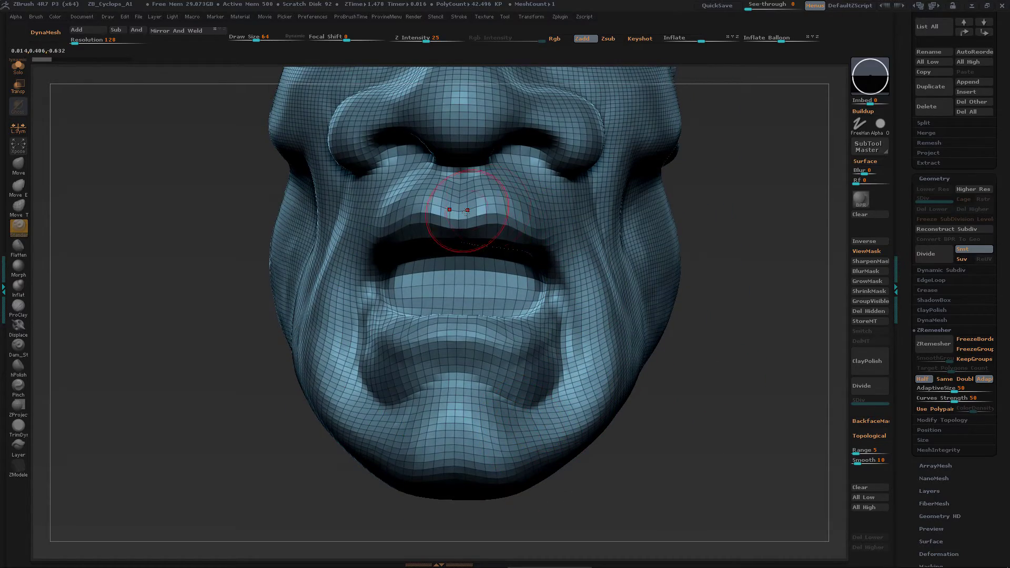
drag(722, 239, 765, 355)
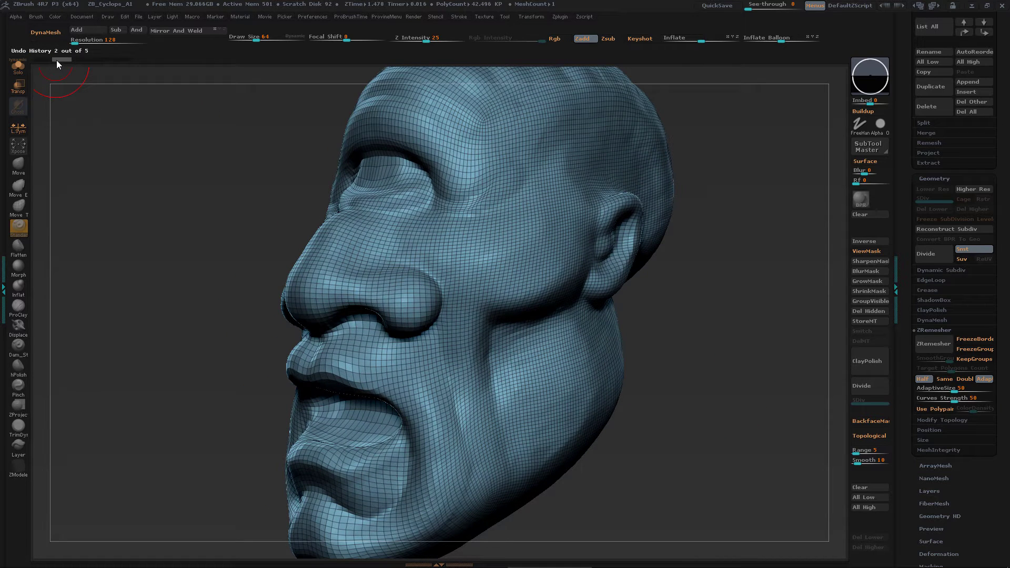
alt+drag(95, 239, 134, 216)
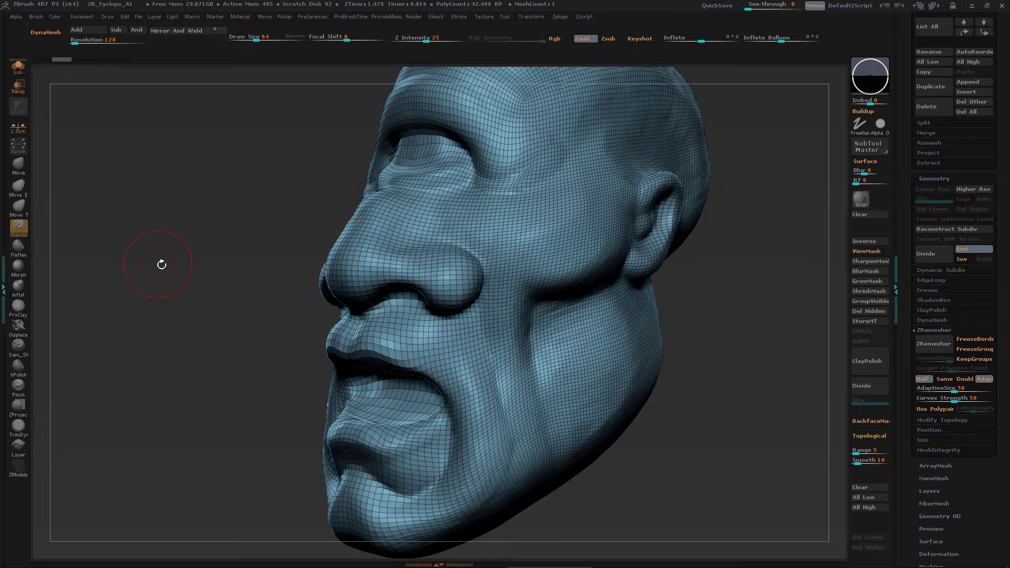
drag(161, 264, 176, 258)
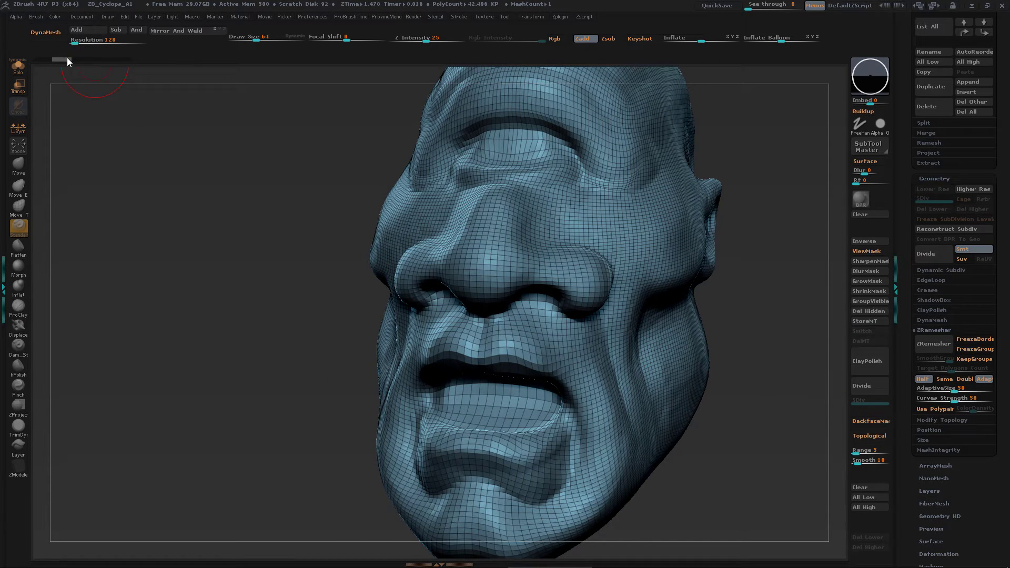
- Advance the head's undo history to the first remeshed version and examine its topology around the face
drag(69, 59, 76, 67)
click(77, 66)
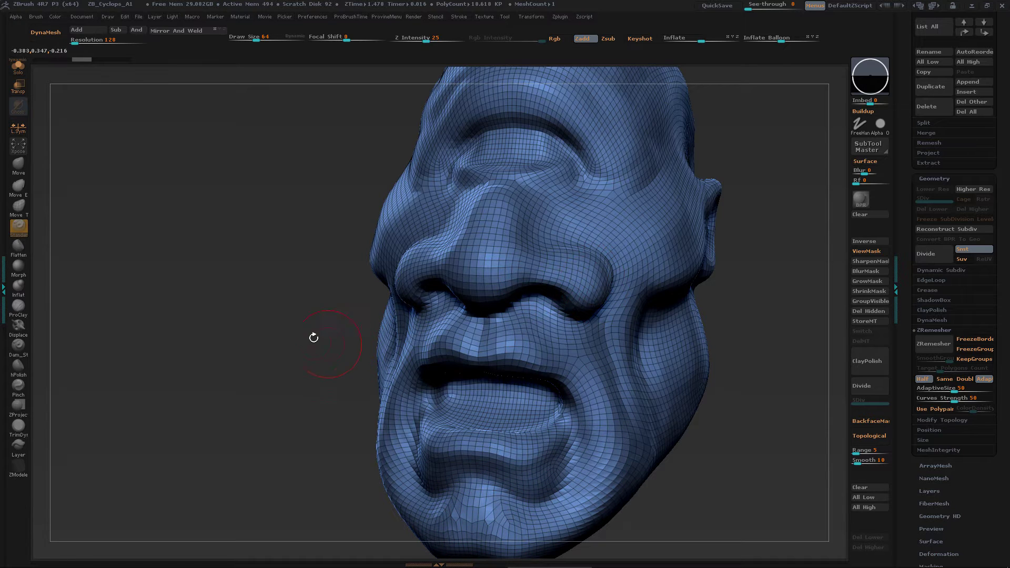
drag(313, 336, 395, 318)
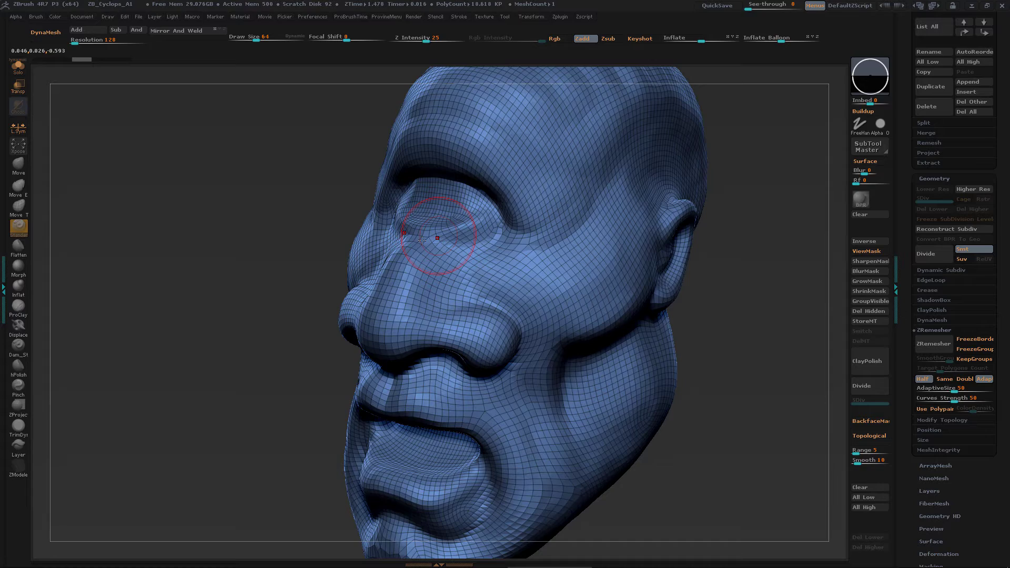
drag(719, 379, 729, 439)
mouse_move(787, 406)
mouse_down()
mouse_move(765, 411)
mouse_move(758, 453)
mouse_up()
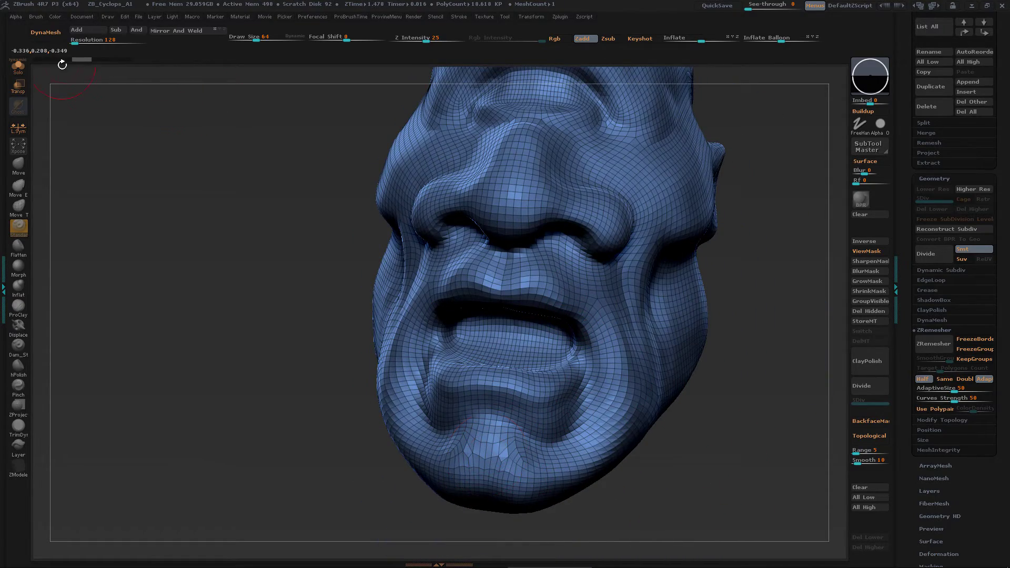
- Compare the two lowest-density versions in the undo history, checking edge flow around the chin, mouth and back of the head
click(99, 62)
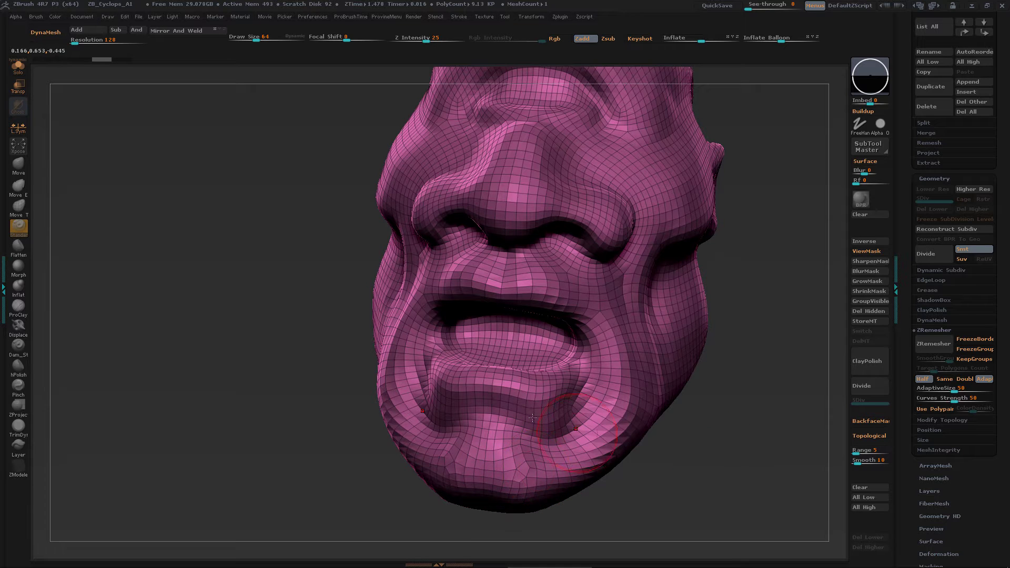
click(114, 60)
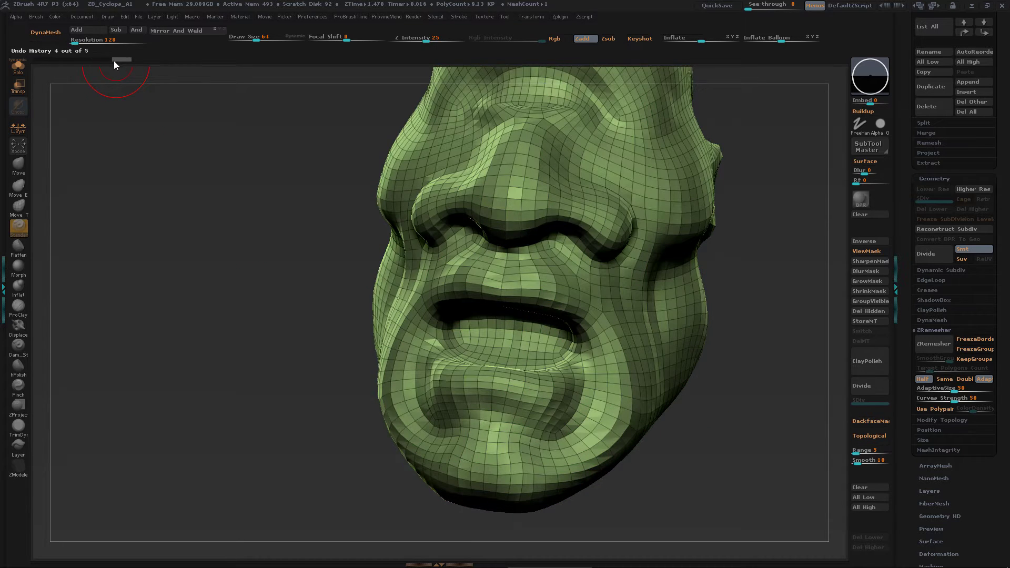
click(111, 61)
click(119, 62)
click(111, 59)
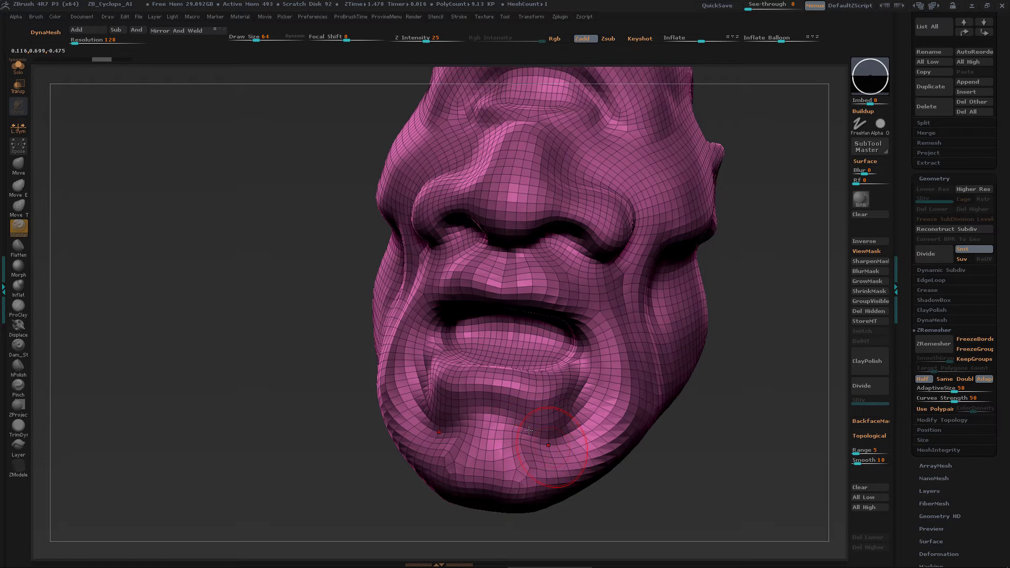
mouse_move(754, 330)
mouse_down()
mouse_move(716, 308)
mouse_move(753, 317)
mouse_up()
mouse_move(768, 361)
mouse_down()
mouse_move(729, 368)
mouse_move(748, 358)
mouse_up()
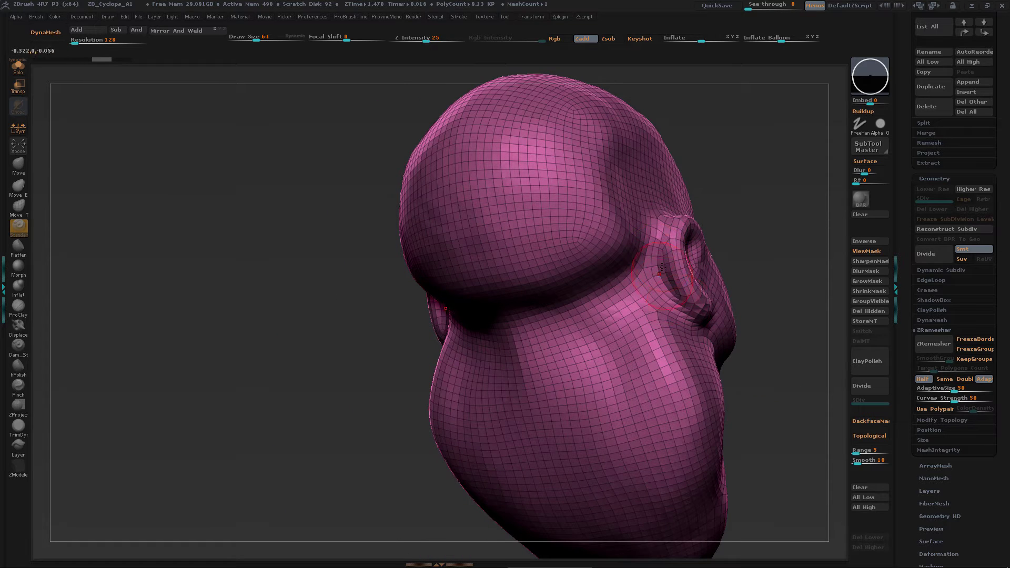
- Restore the latest, lowest-polygon version from the undo history and turn off the polygon wireframe display
drag(98, 59, 118, 64)
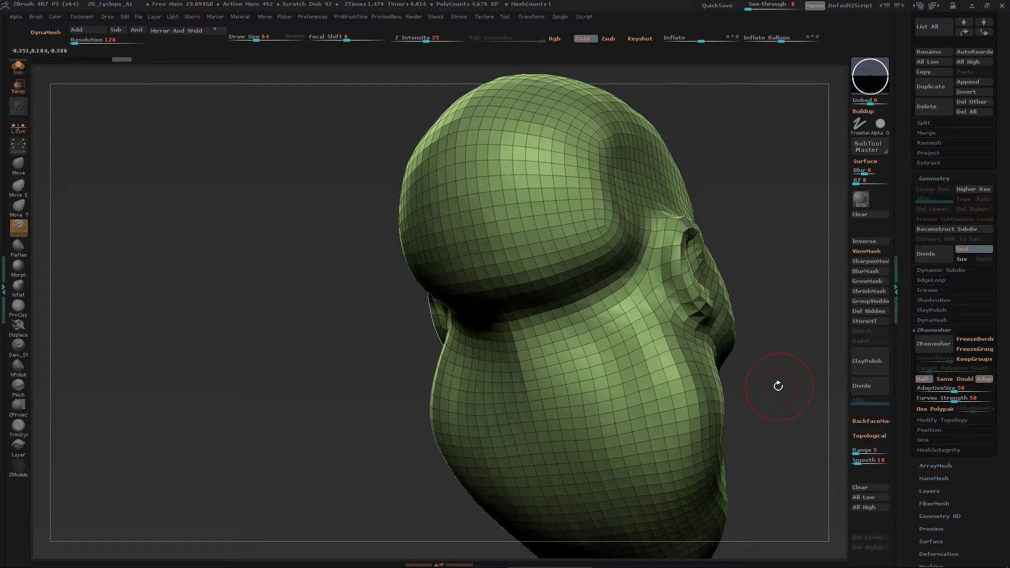
drag(779, 386, 751, 405)
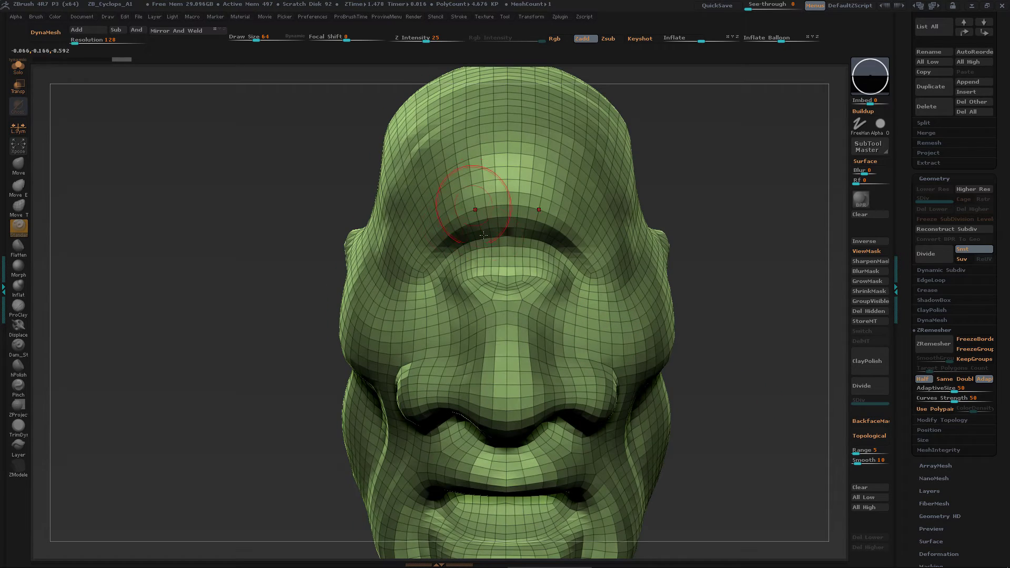
alt+drag(712, 480, 668, 233)
key(shift+f)
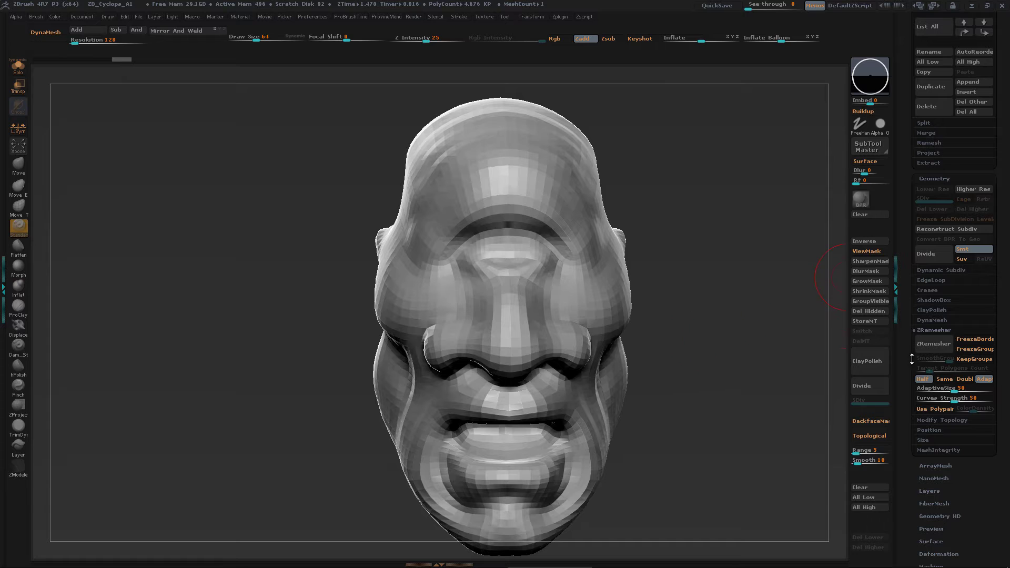
- Make the original Cyclops subtool visible together with the remeshed Cyclops1 subtool, keeping Cyclops1 active
scroll(1006, 259, up, 5)
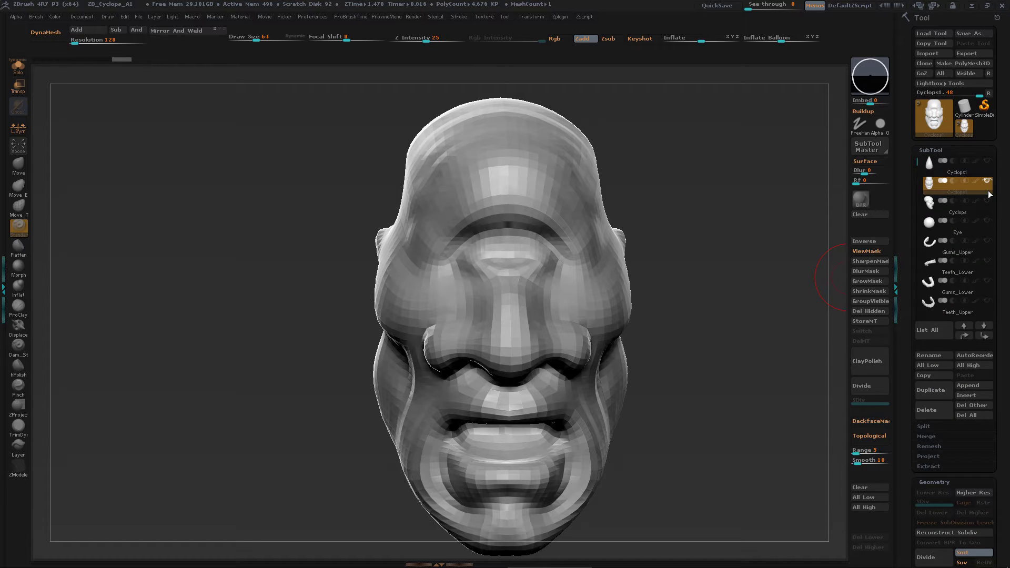
click(984, 211)
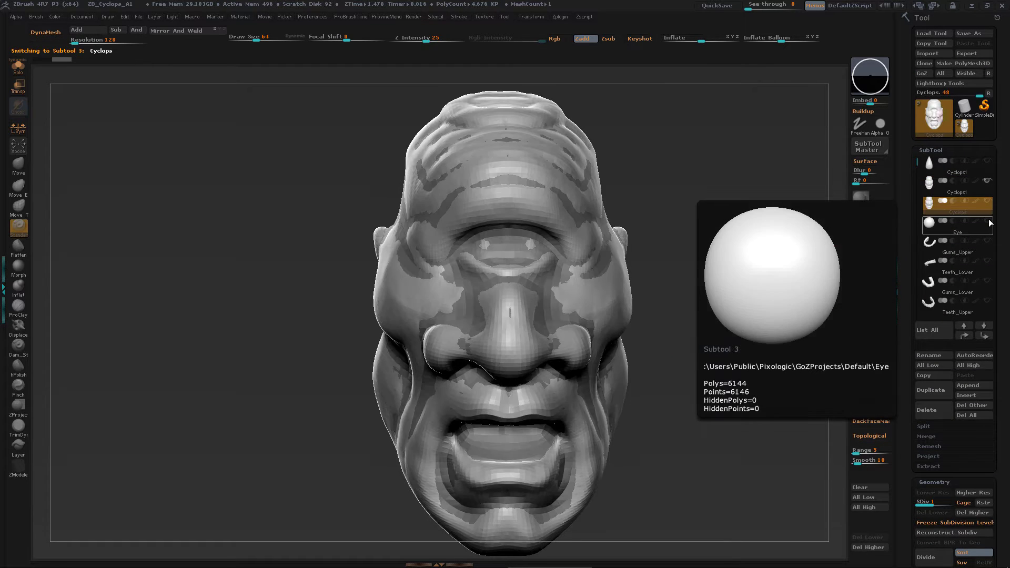
click(980, 188)
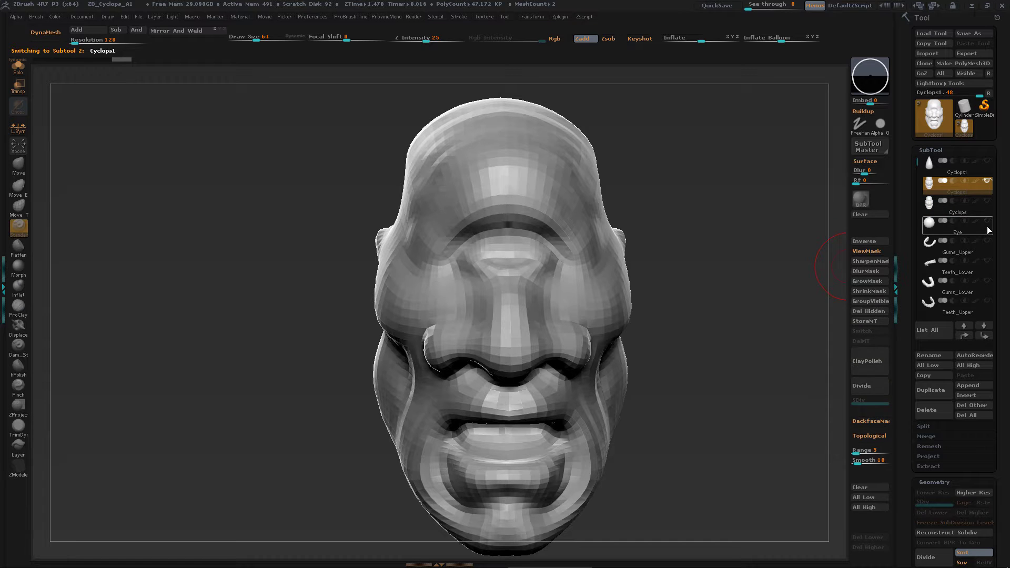
click(987, 210)
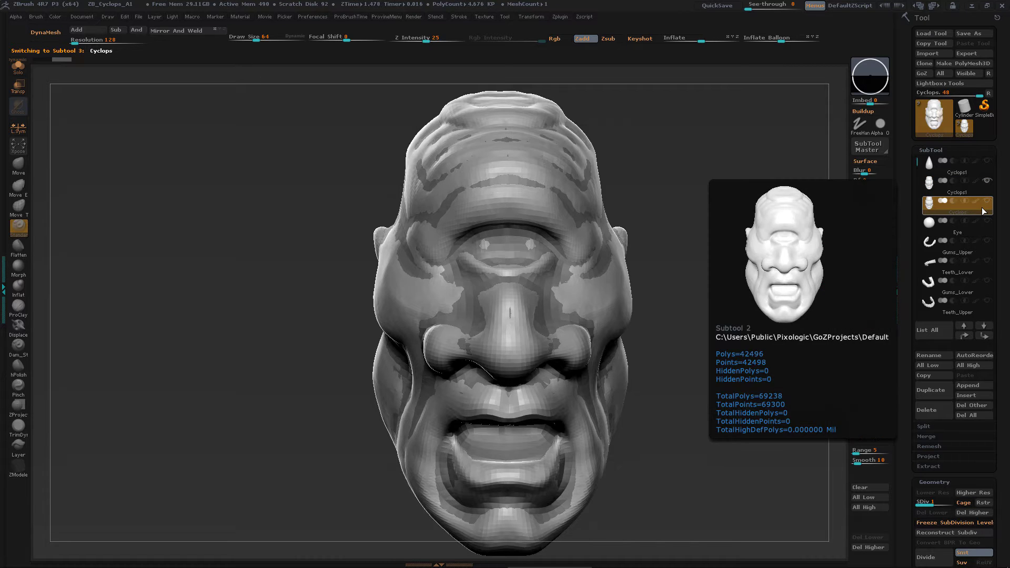
click(978, 194)
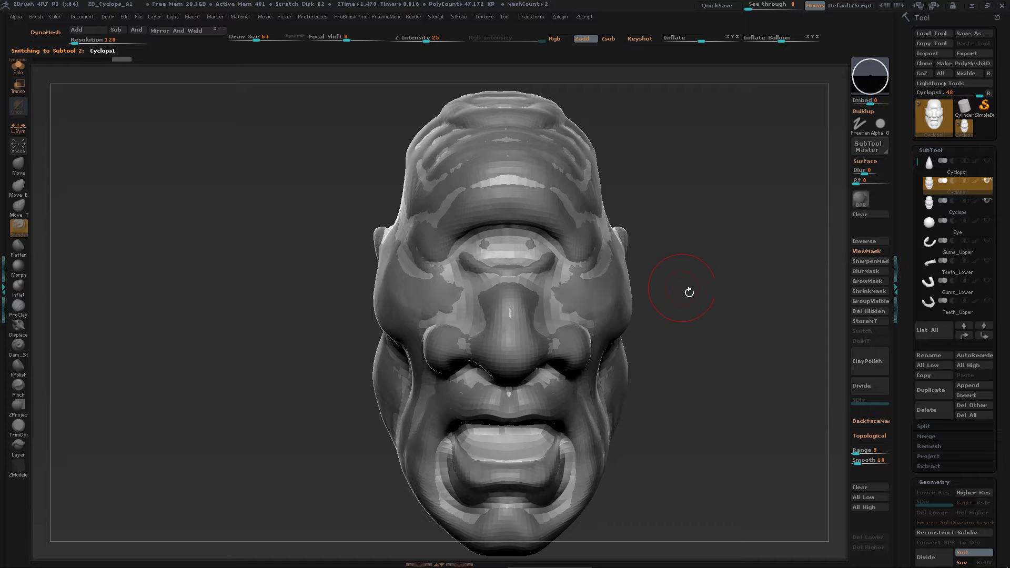
drag(688, 289, 908, 315)
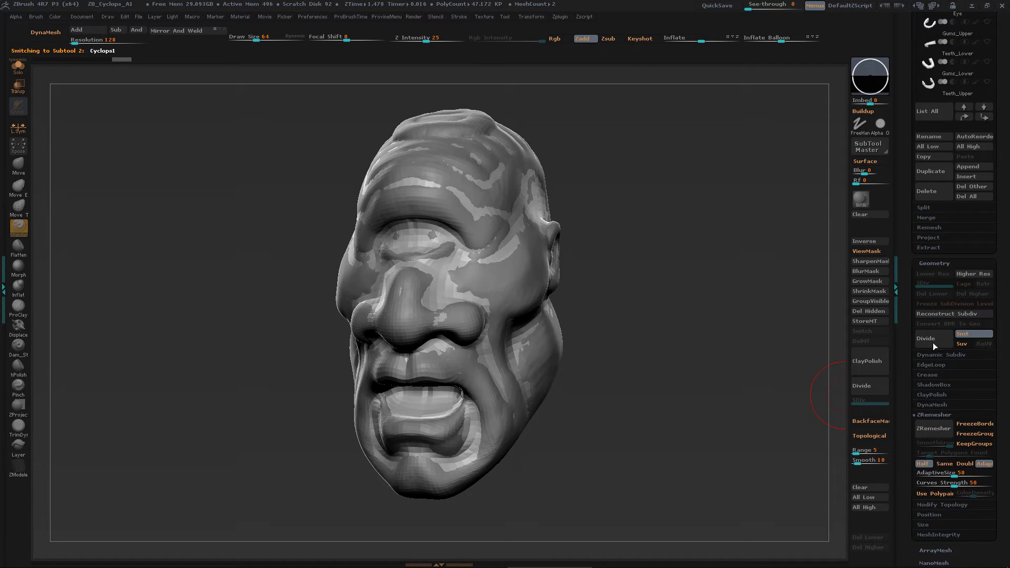
- Open the subtool projection settings and set the Project All distance to 1 for Cyclops1
click(928, 414)
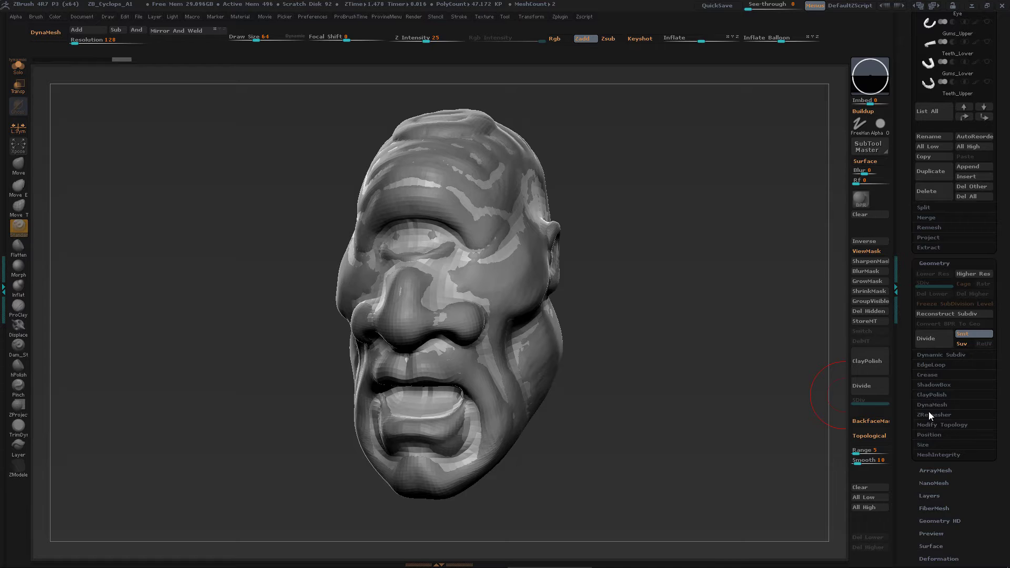
click(935, 227)
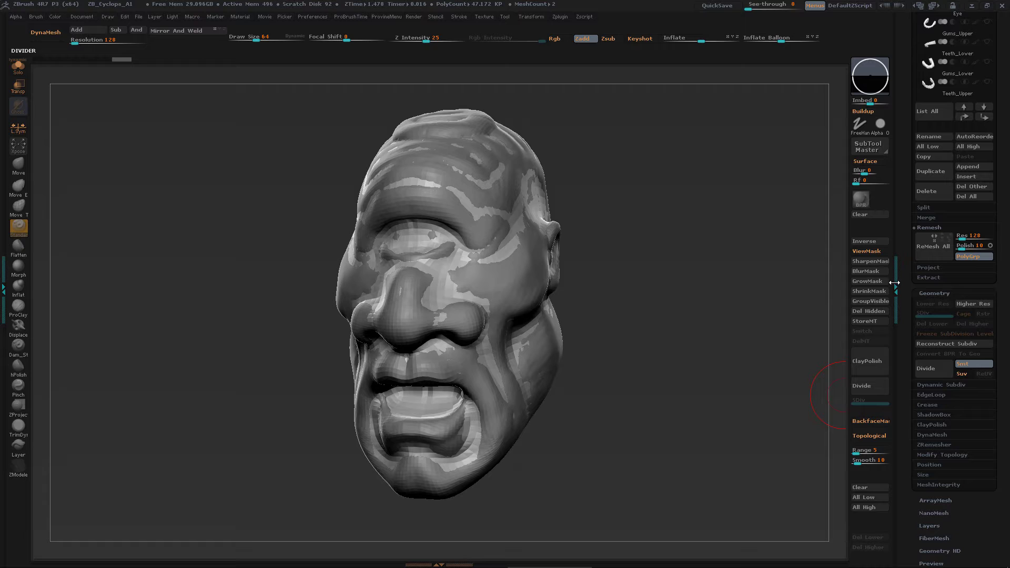
click(933, 268)
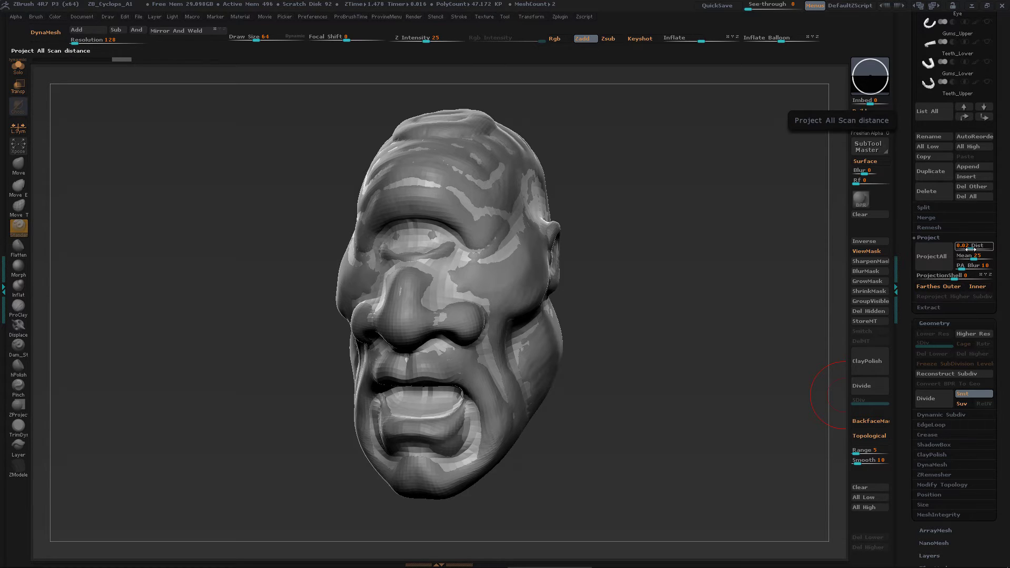
drag(972, 248, 985, 248)
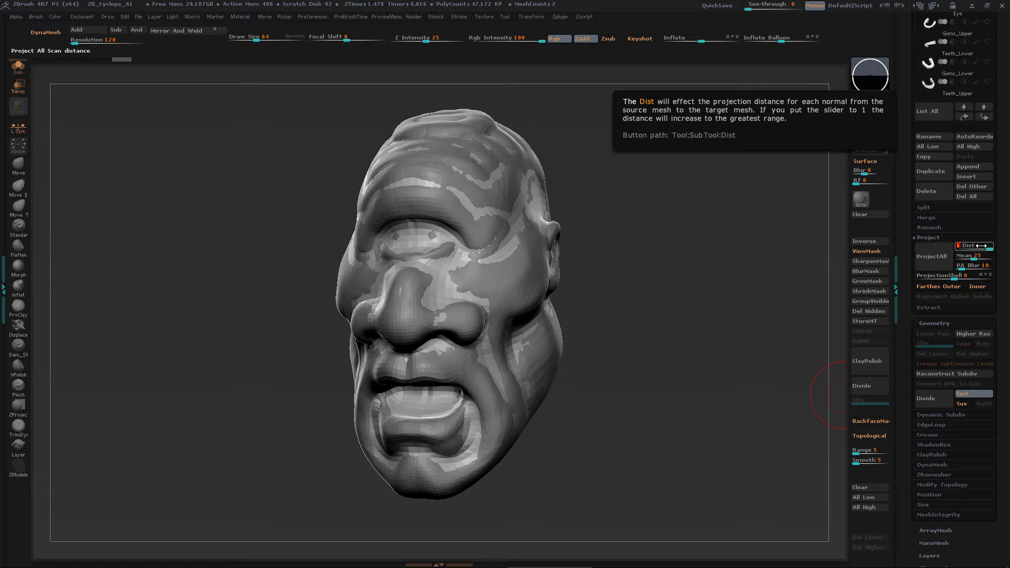
drag(681, 348, 707, 342)
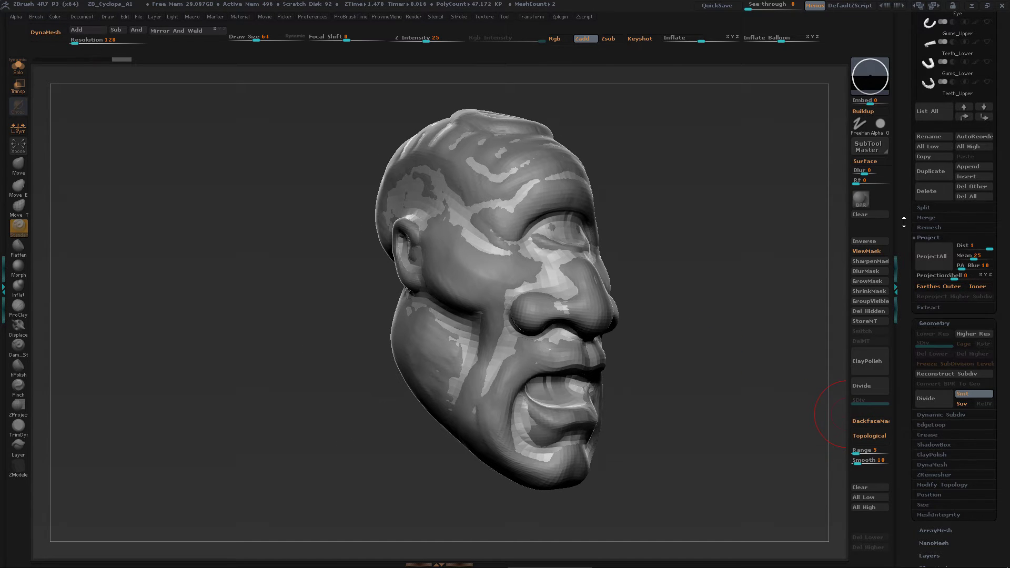
- Select the original Cyclops subtool and raise it to subdivision level 2
drag(904, 222, 904, 310)
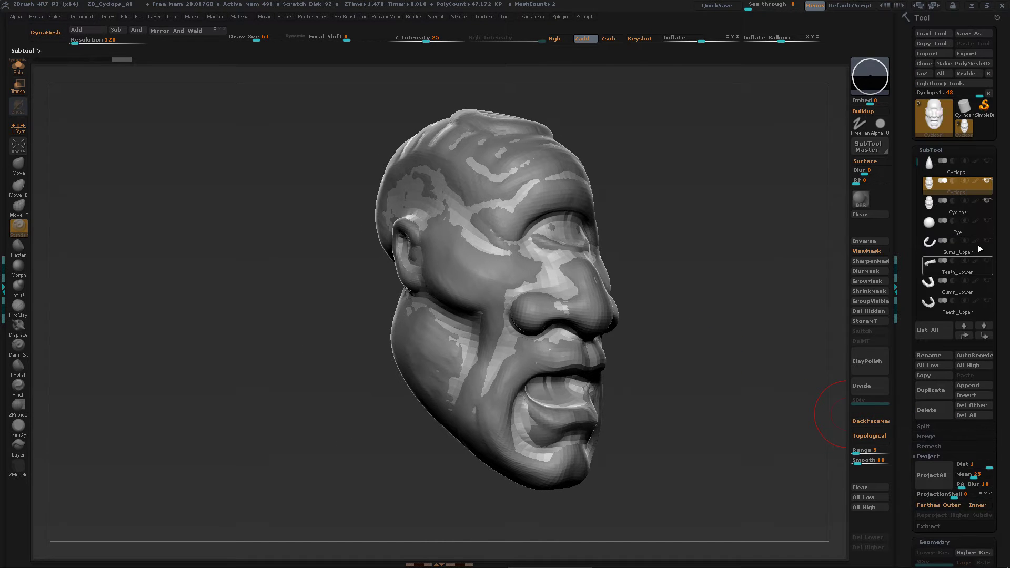
click(977, 210)
drag(869, 409, 884, 410)
mouse_move(720, 384)
mouse_down()
mouse_move(695, 381)
mouse_move(718, 386)
mouse_up()
click(737, 373)
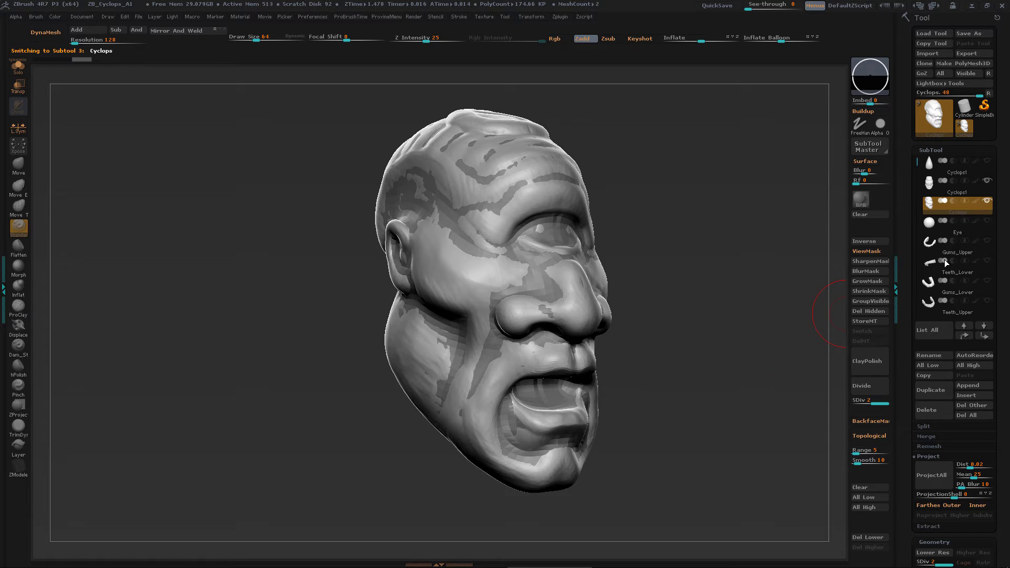
- Hide and reshow the Cyclops1 subtool to compare it with the original, and make Cyclops1 the active subtool again
click(988, 181)
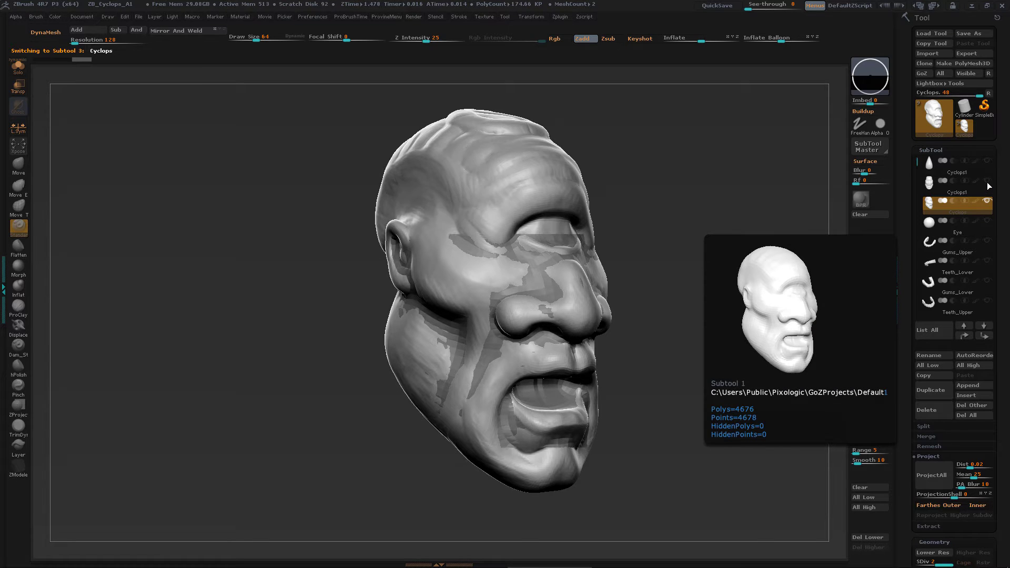
click(988, 182)
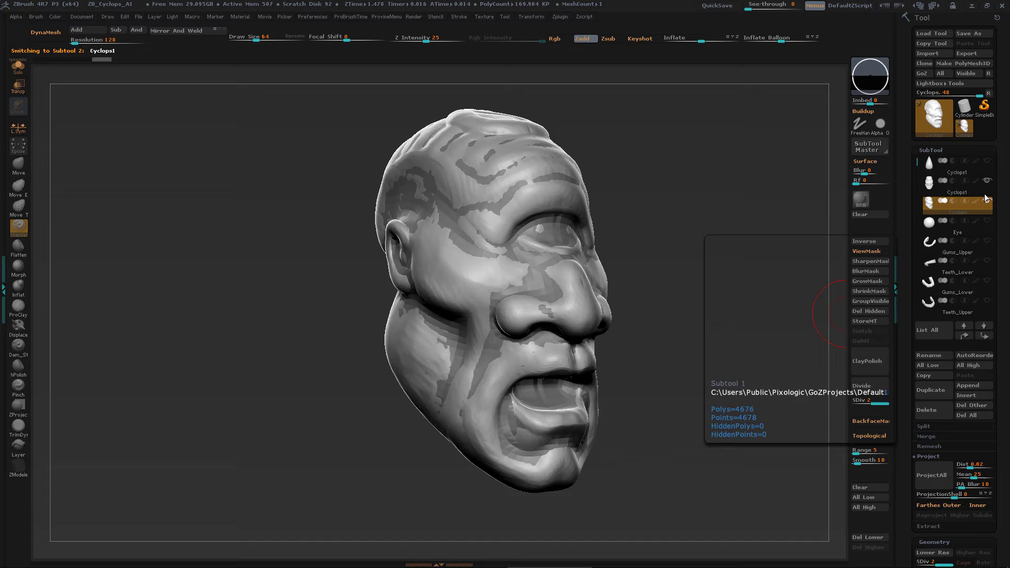
click(986, 196)
drag(816, 337, 711, 346)
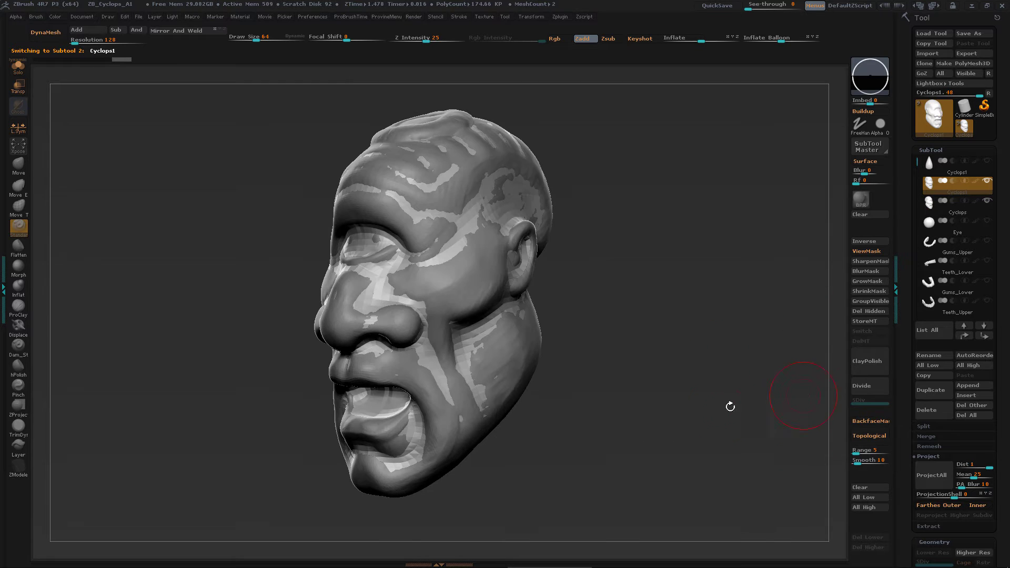
- Try projecting the original Cyclops detail onto Cyclops1 without a projection shell, and undo it
alt+drag(708, 404, 737, 395)
click(939, 479)
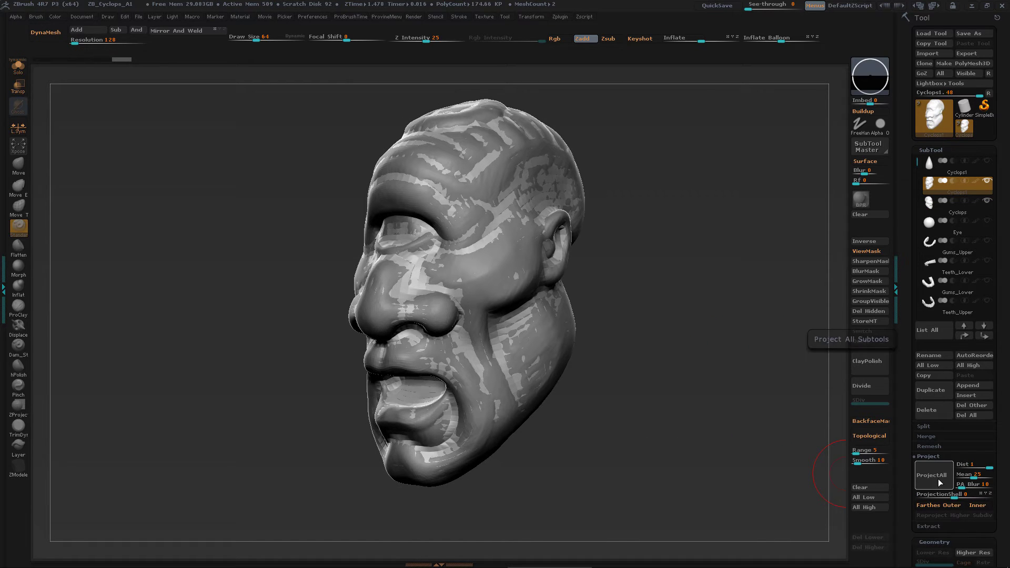
key(ctrl)
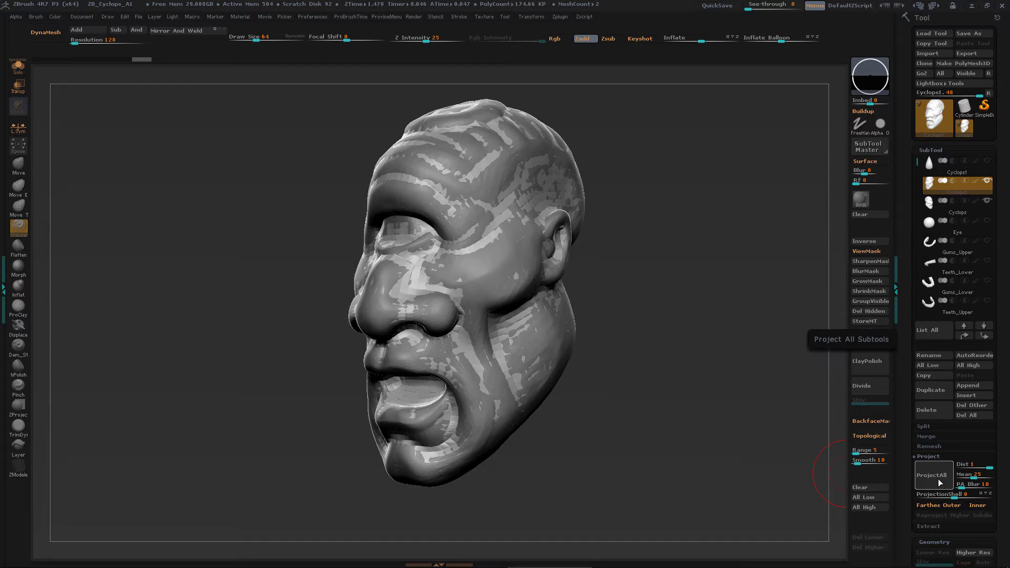
key(ctrl+z)
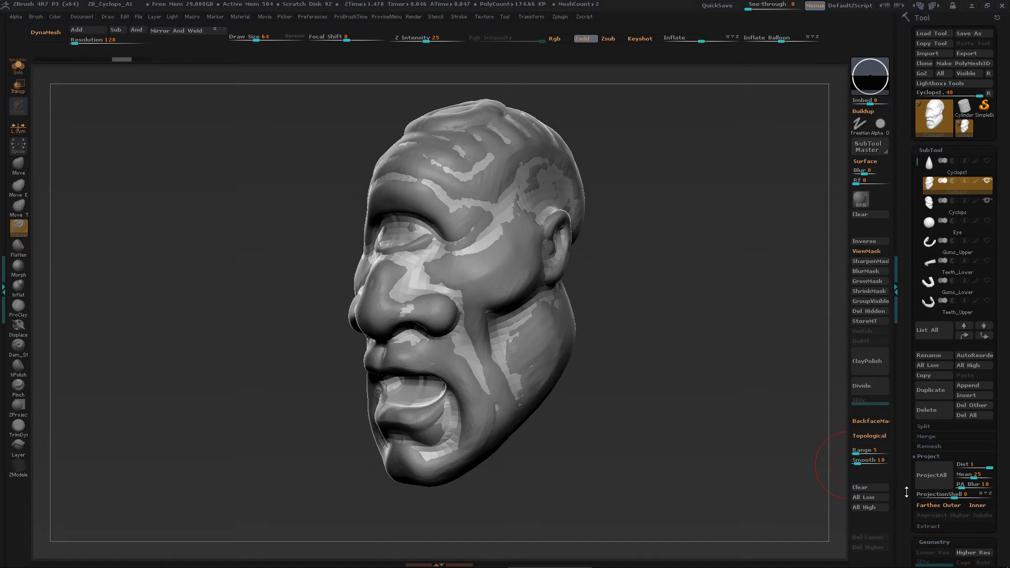
- Set the projection shell to about 0.041 for Cyclops1 and turn on Inner projection
scroll(971, 465, down, 3)
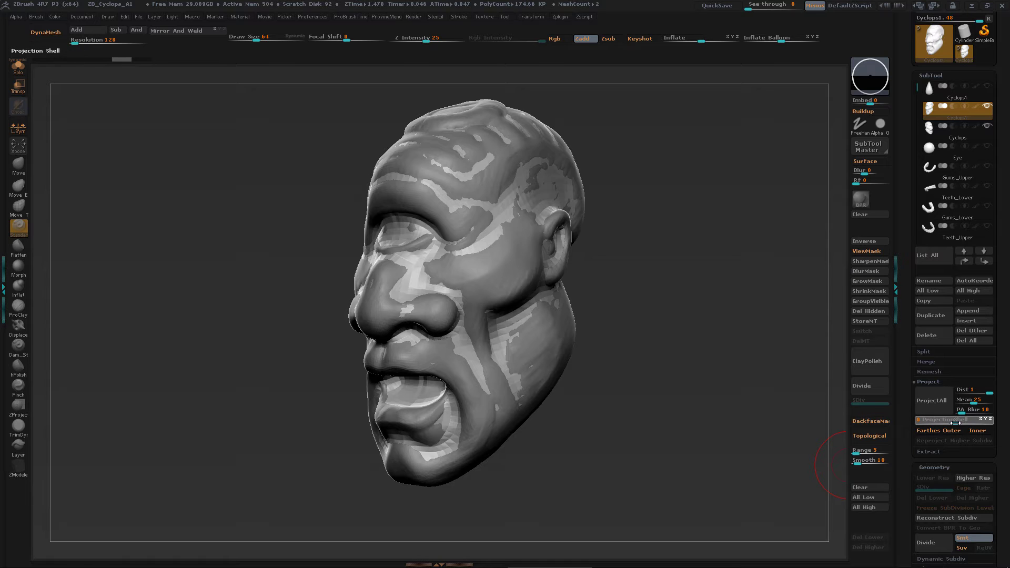
drag(958, 425, 975, 424)
drag(749, 376, 725, 387)
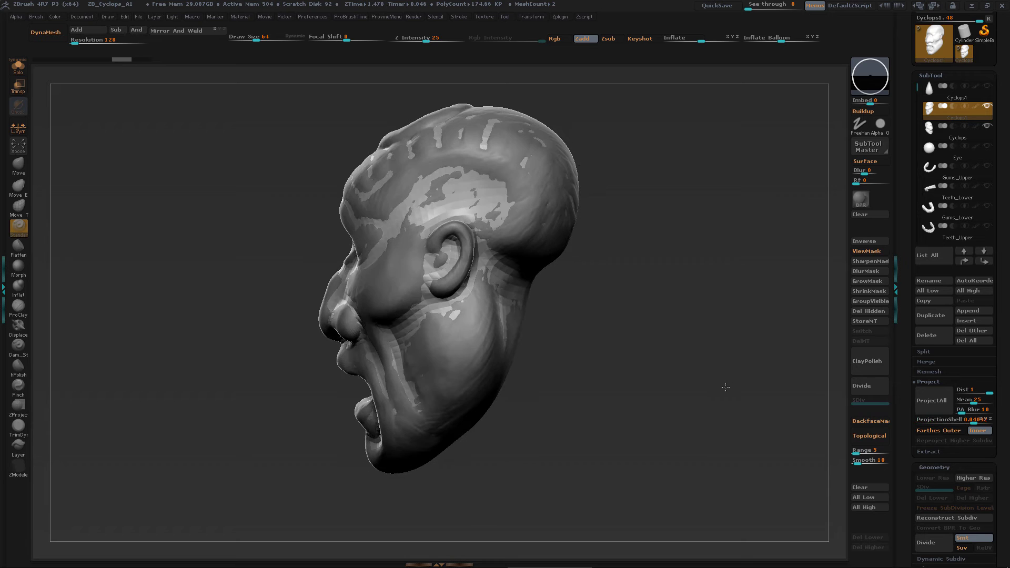
- Try projecting the original detail onto the undivided Cyclops1 with the projection shell in use, and undo the projection
click(946, 402)
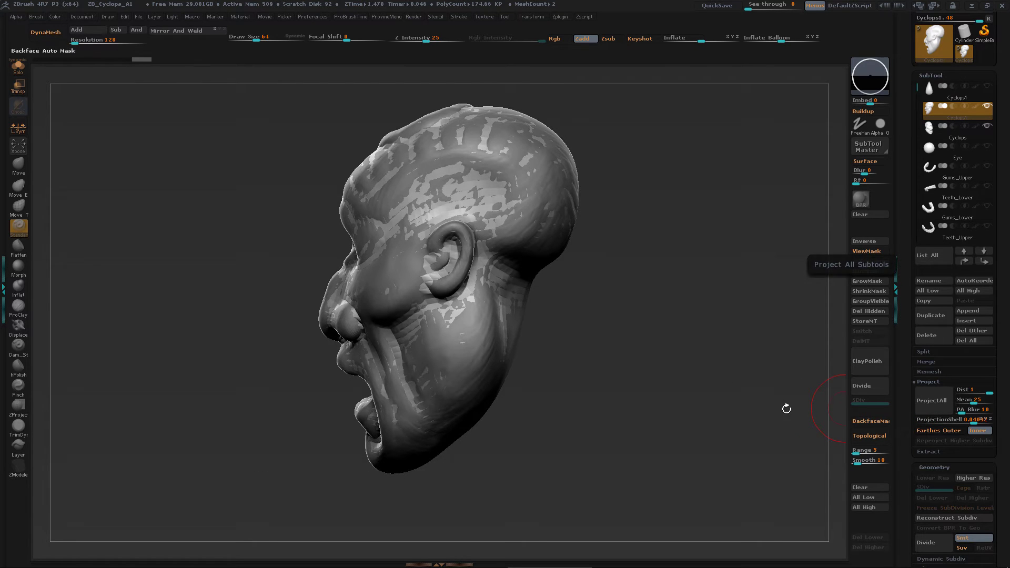
mouse_move(788, 409)
mouse_down()
mouse_move(690, 406)
mouse_move(711, 417)
mouse_move(705, 392)
mouse_move(708, 404)
mouse_move(695, 403)
mouse_up()
key(ctrl+z)
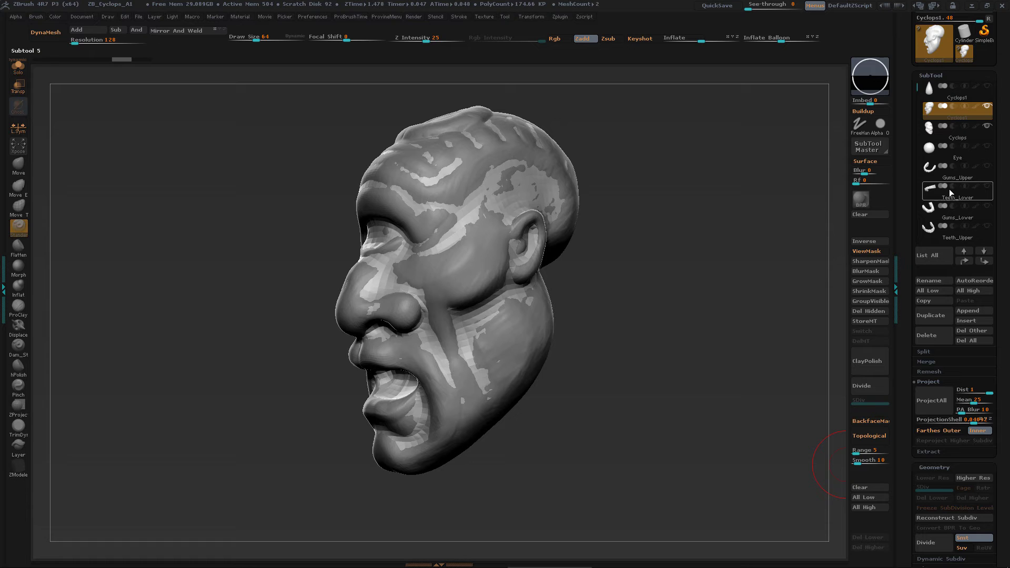
- Divide Cyclops1 to subdivision level 2, try projecting the original detail onto it and undo that projection
click(865, 387)
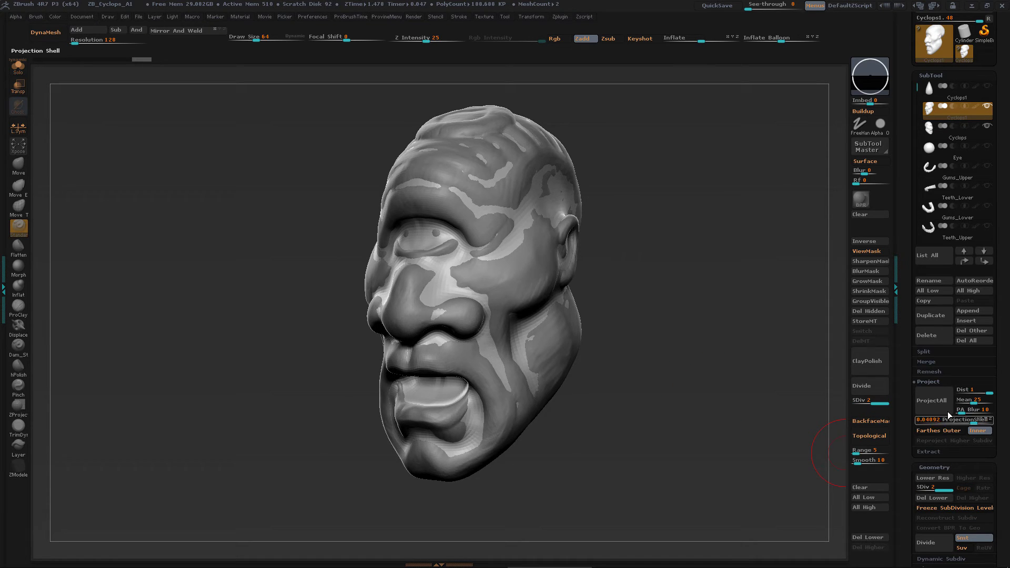
click(946, 404)
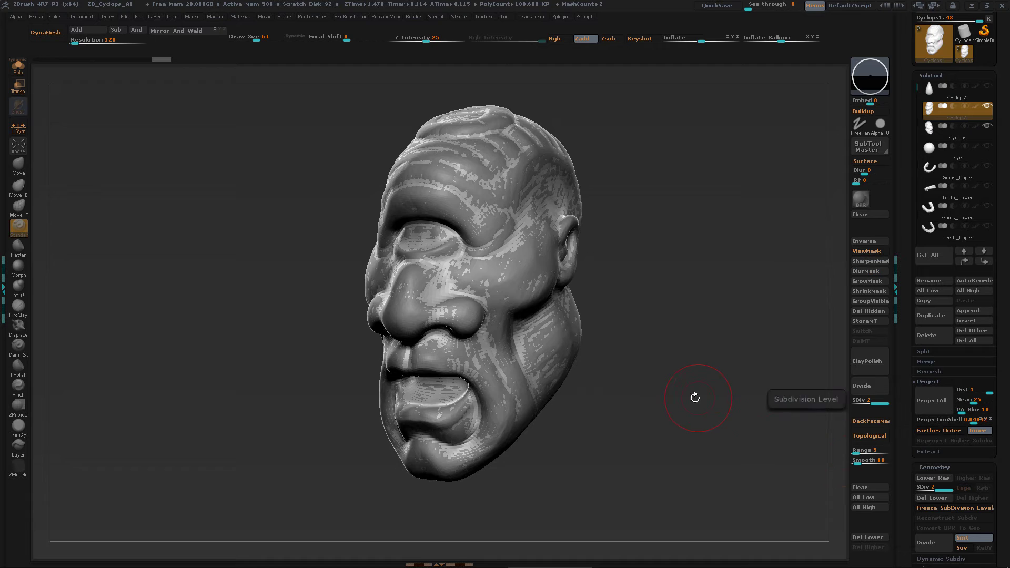
drag(694, 397, 711, 400)
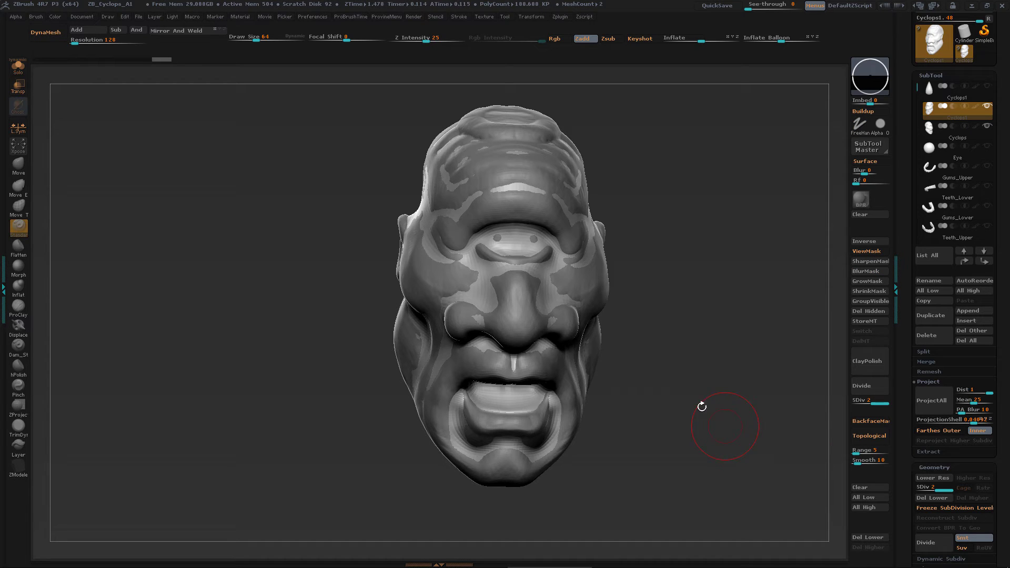
- Set the projection shell to about 0.036 and PA Blur to 2, and project the original detail onto Cyclops1 at subdivision level 2
click(973, 420)
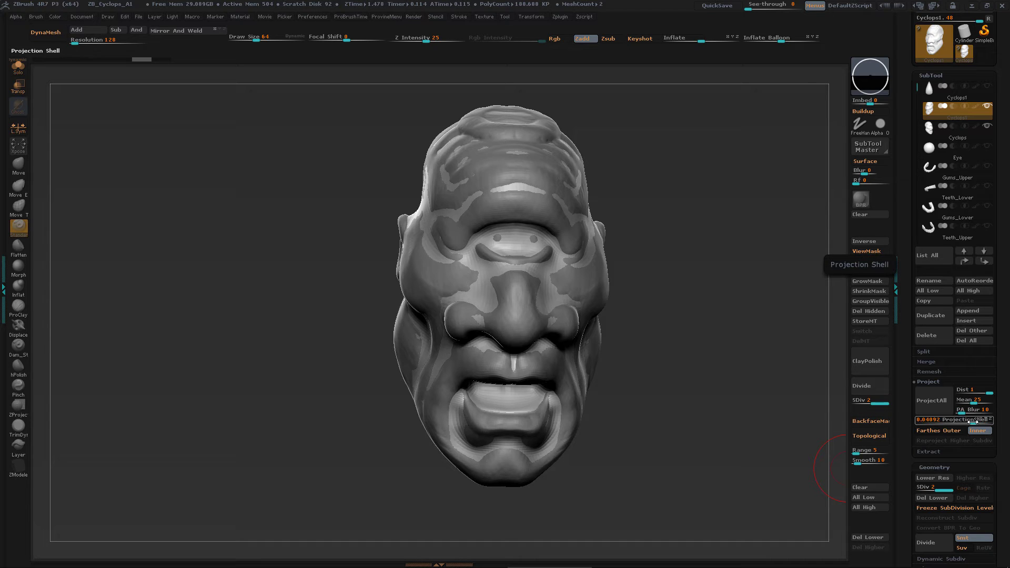
drag(973, 422, 973, 422)
click(926, 410)
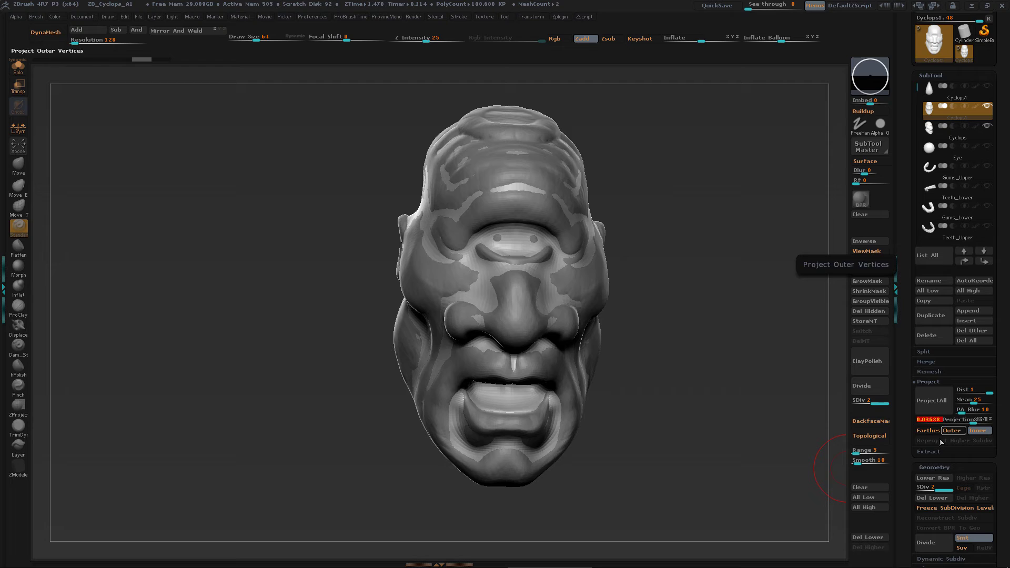
click(959, 410)
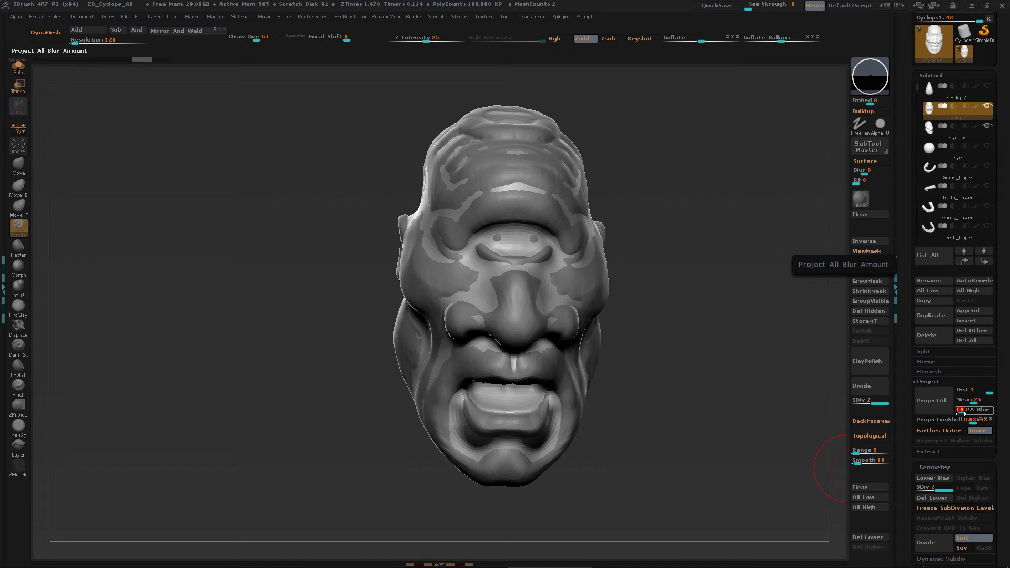
text(2)
key(Return)
click(942, 410)
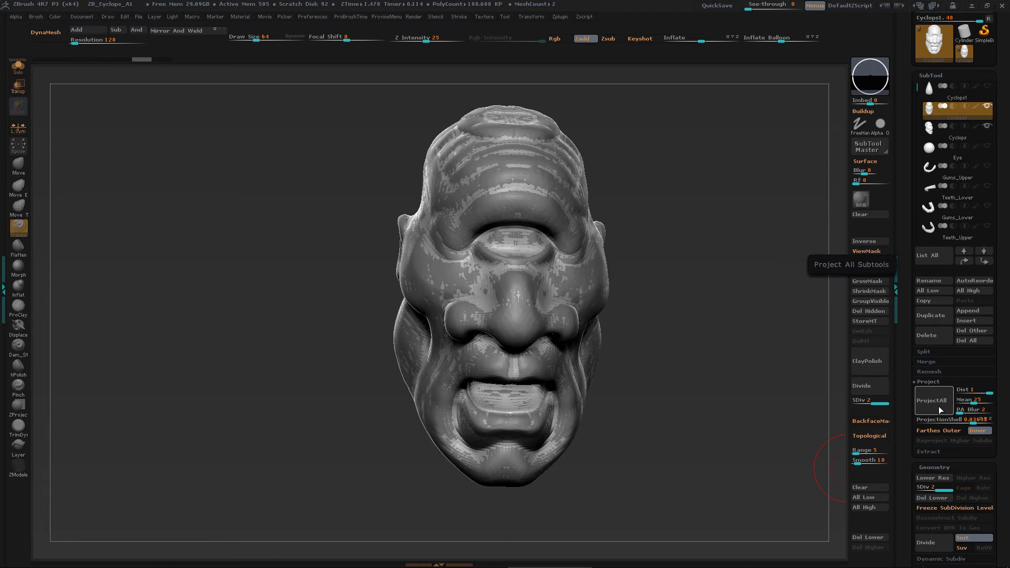
- Hide the original Cyclops subtool and examine the projected detail on Cyclops1 from several angles
click(988, 126)
mouse_move(744, 361)
mouse_down()
mouse_move(689, 352)
mouse_move(712, 355)
mouse_move(697, 381)
mouse_move(747, 378)
mouse_up()
drag(748, 378, 715, 378)
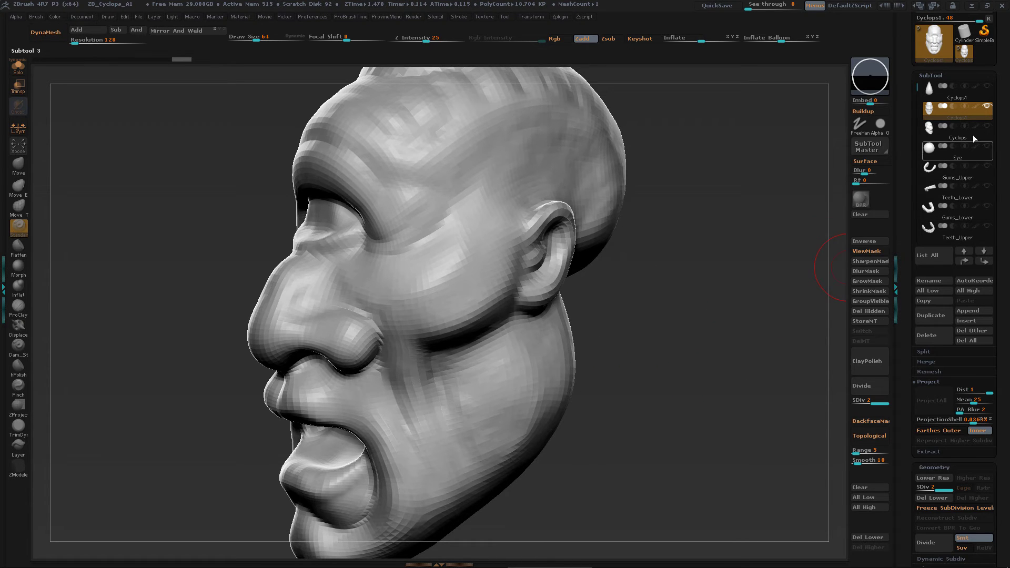
drag(737, 332, 740, 352)
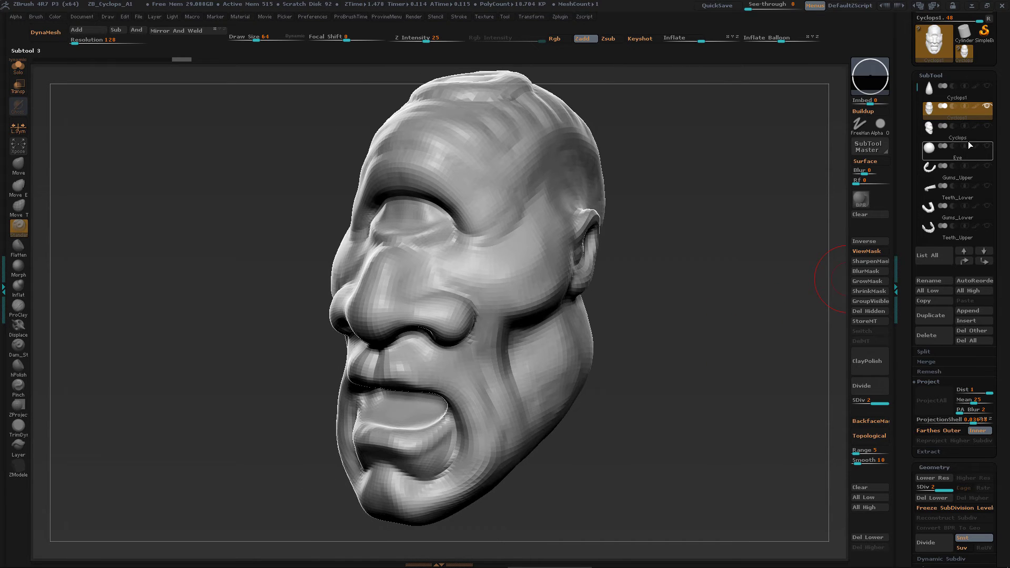
- Select the original Cyclops subtool, show it alone and examine its detail for comparison
click(979, 126)
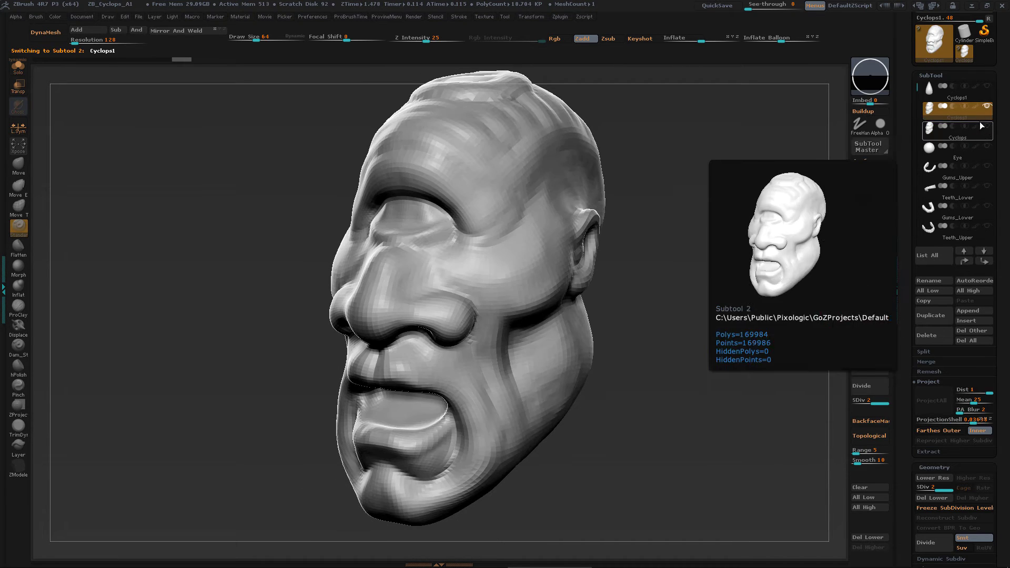
click(987, 132)
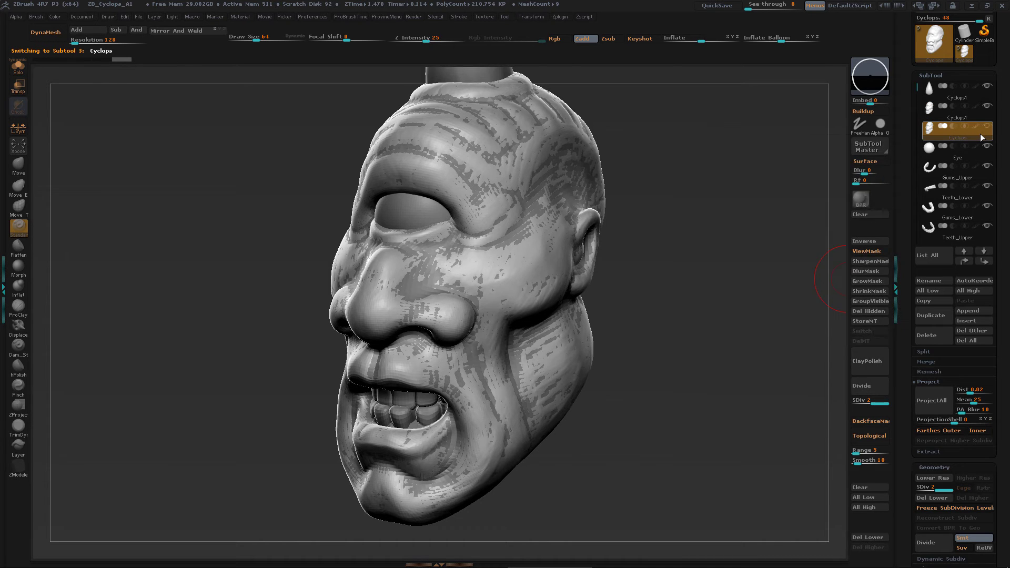
click(987, 127)
click(986, 128)
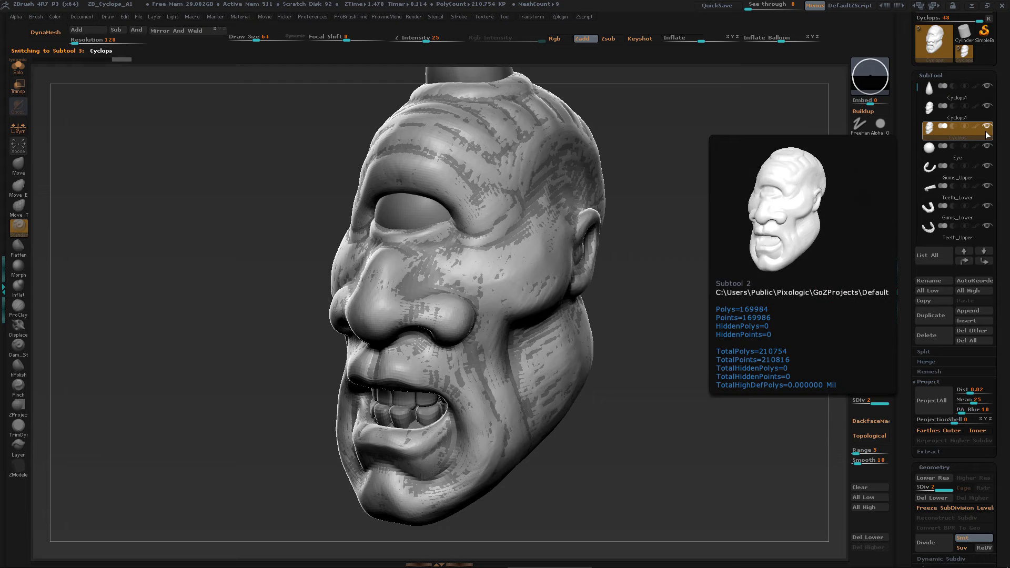
click(987, 128)
drag(678, 331, 720, 346)
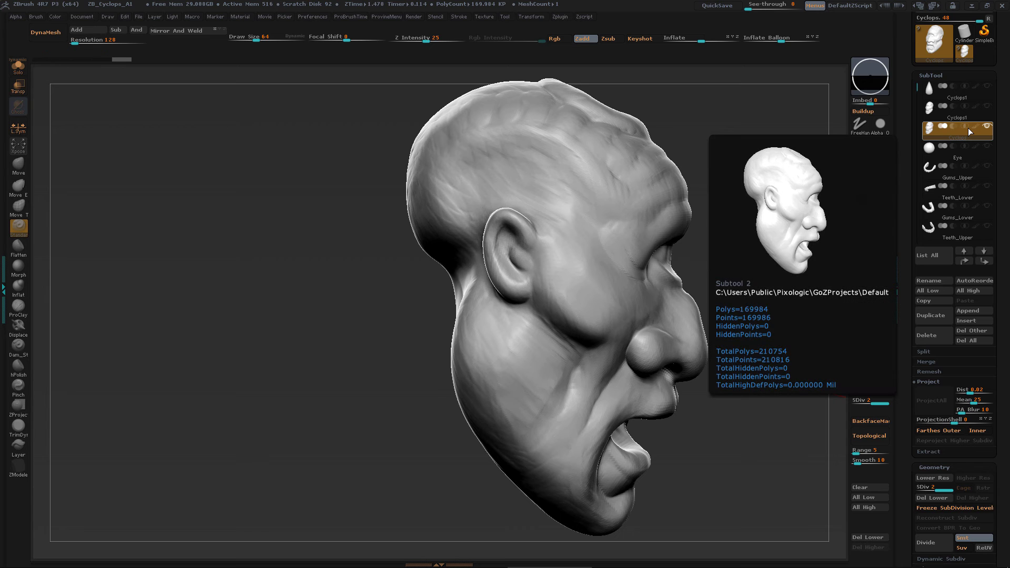
alt+drag(779, 409, 845, 303)
- Make Cyclops1 active and show it alone, and divide it to subdivision level 3
click(980, 113)
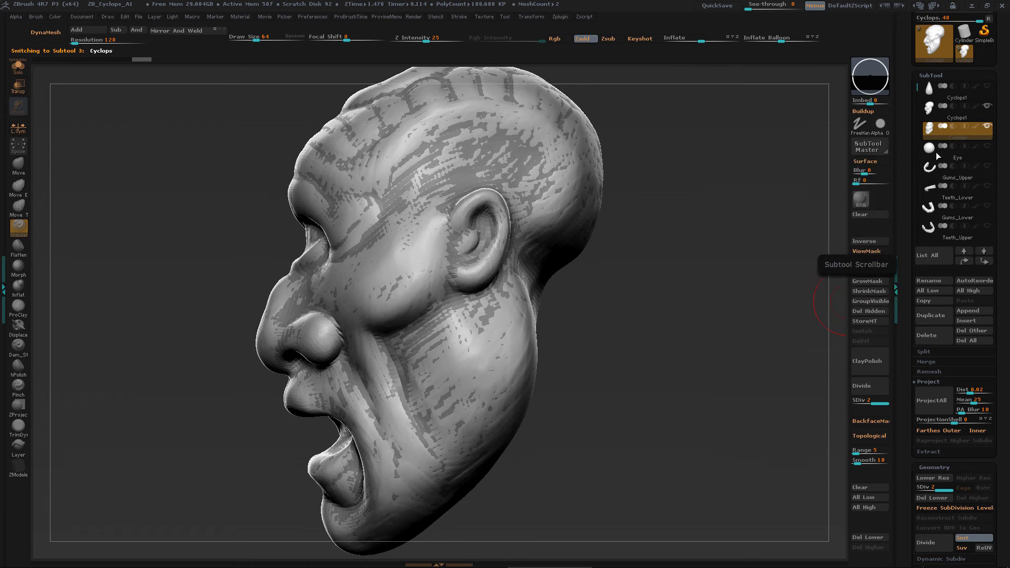
click(980, 112)
drag(703, 323, 741, 361)
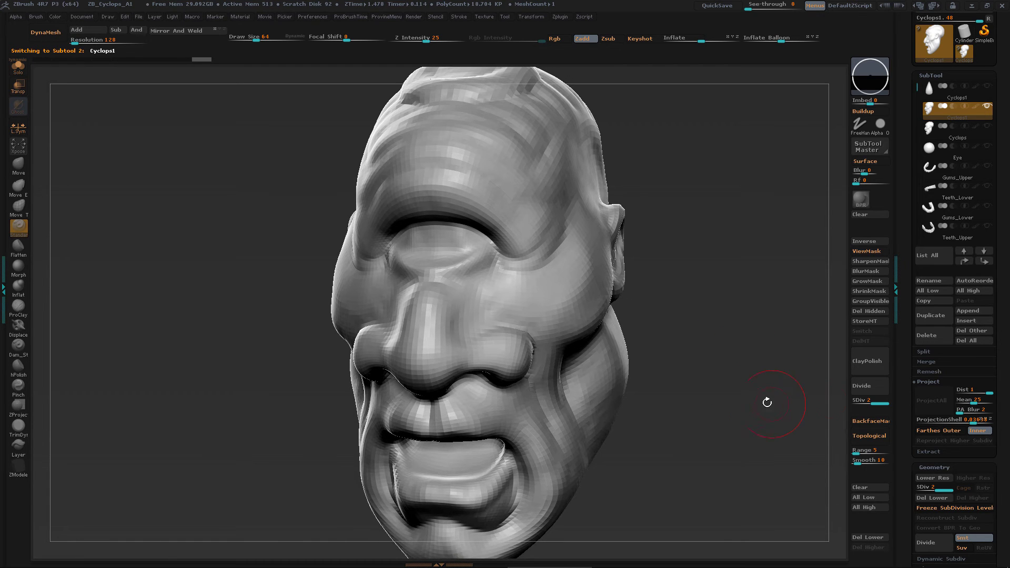
click(868, 394)
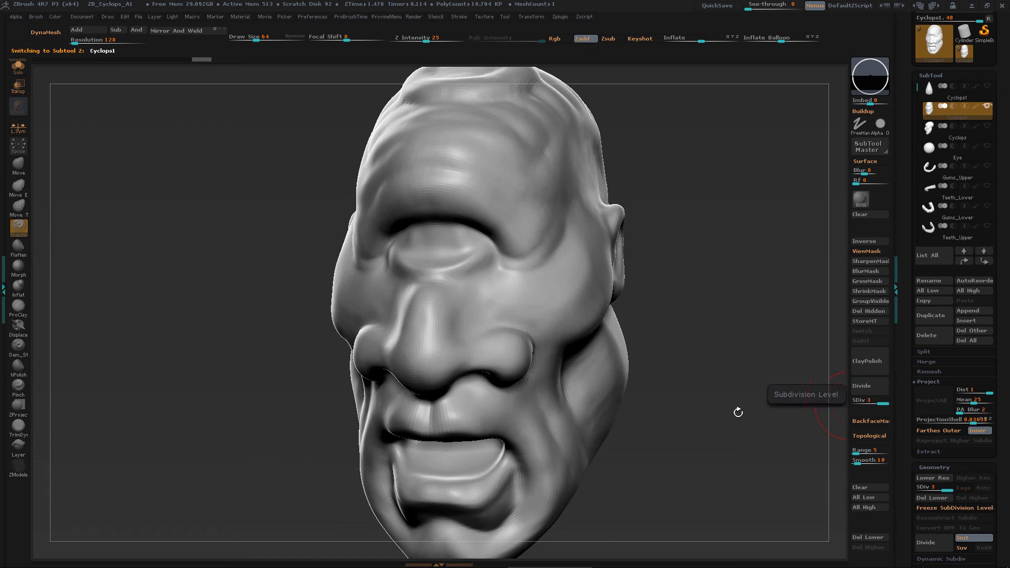
drag(675, 415, 786, 413)
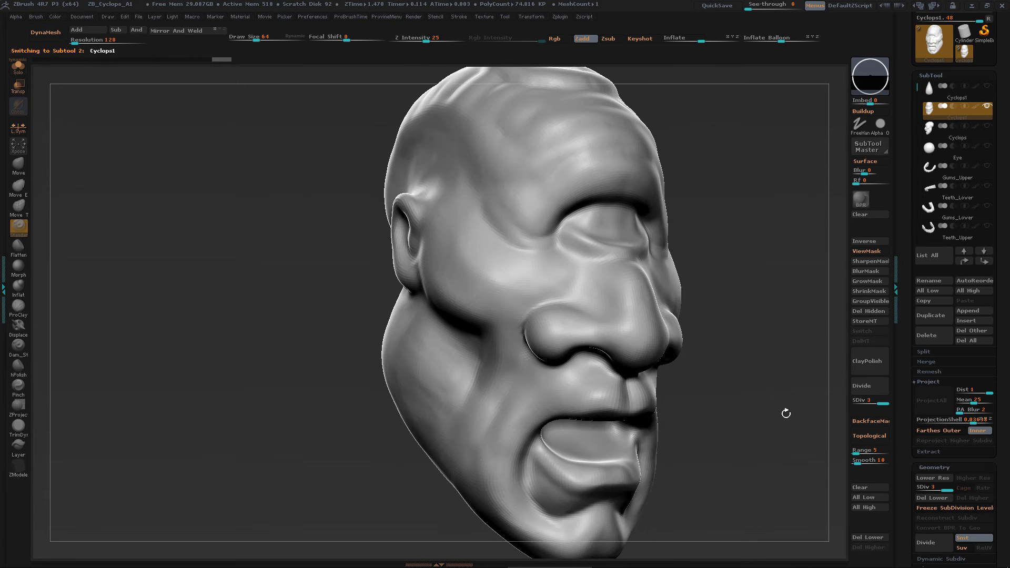
- Switch to the original Cyclops subtool and back to Cyclops1 to compare their surface detail
click(986, 138)
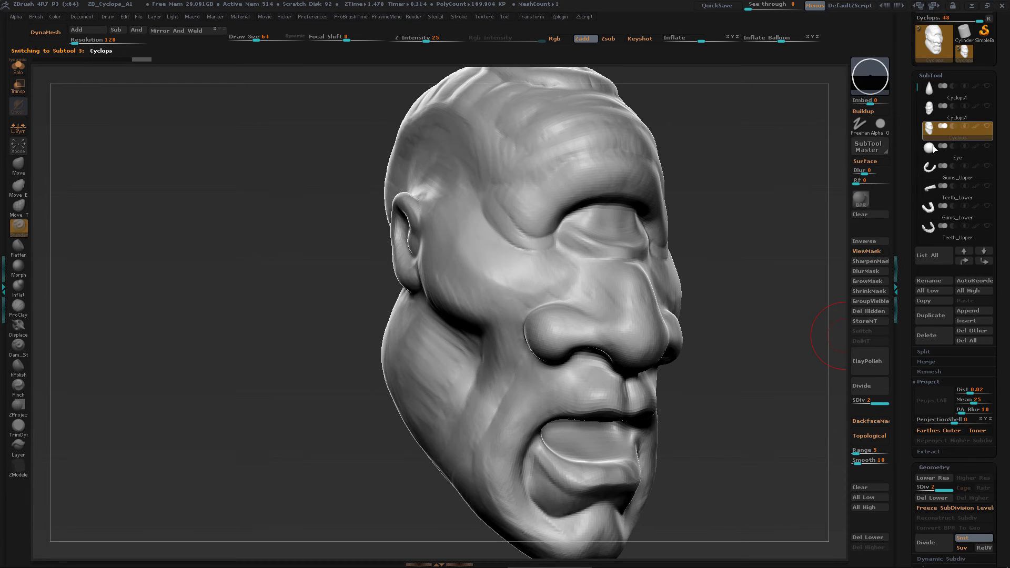
drag(720, 313, 741, 358)
click(990, 116)
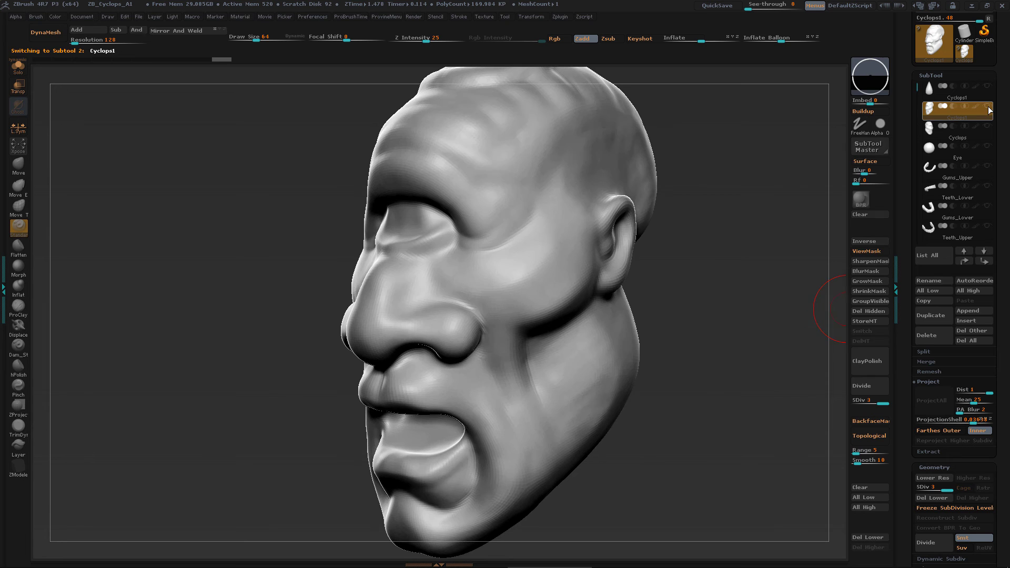
- Show the original Cyclops again, set the projection shell to about 0.02 and project its detail onto Cyclops1 at subdivision level 3
click(988, 127)
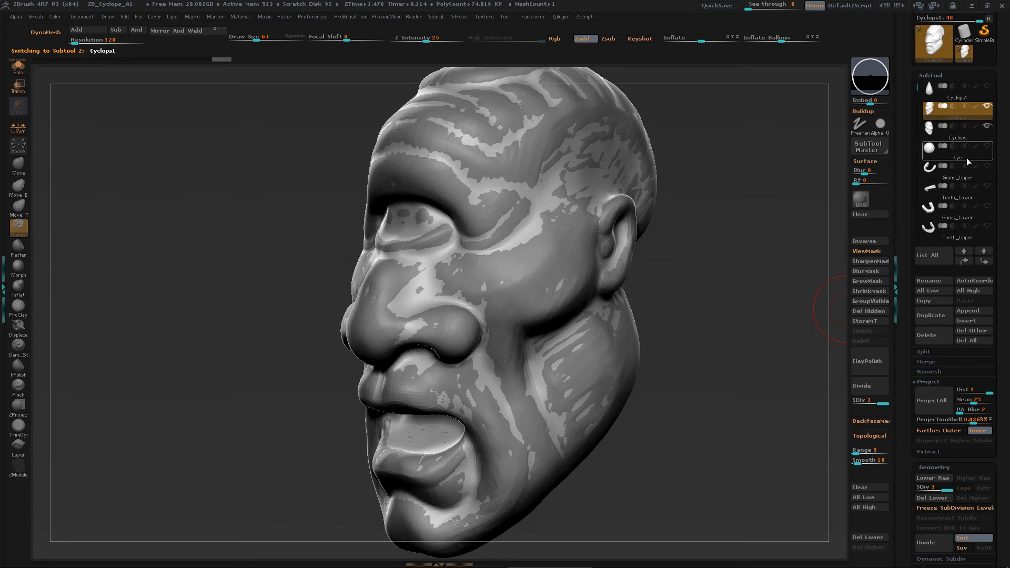
drag(727, 352, 738, 371)
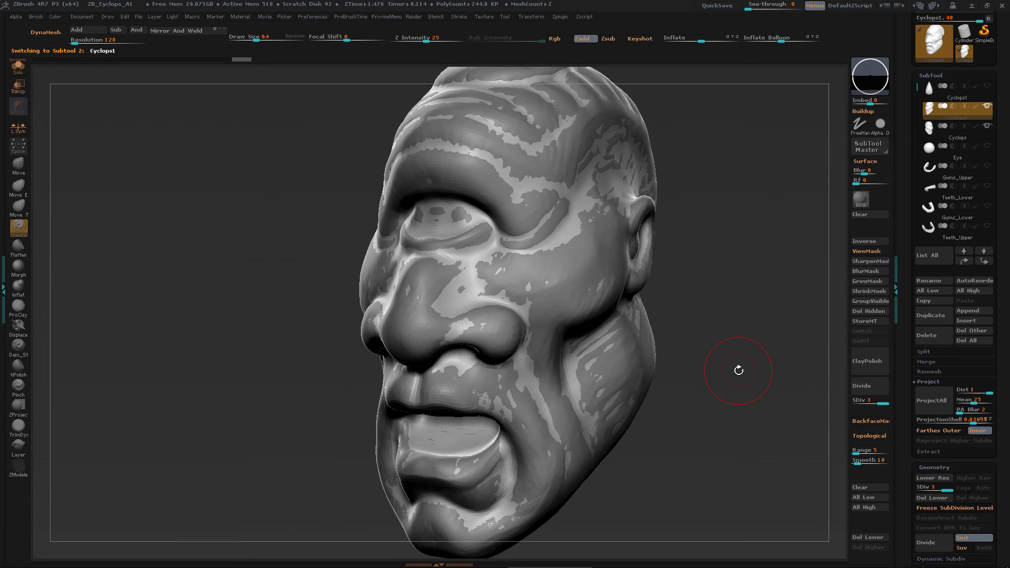
drag(973, 423, 971, 424)
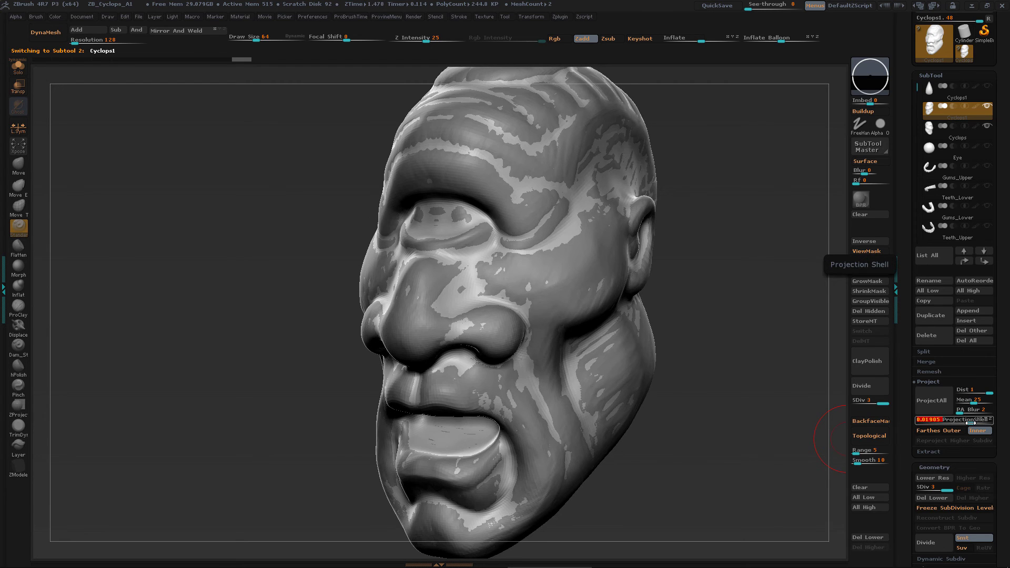
click(936, 402)
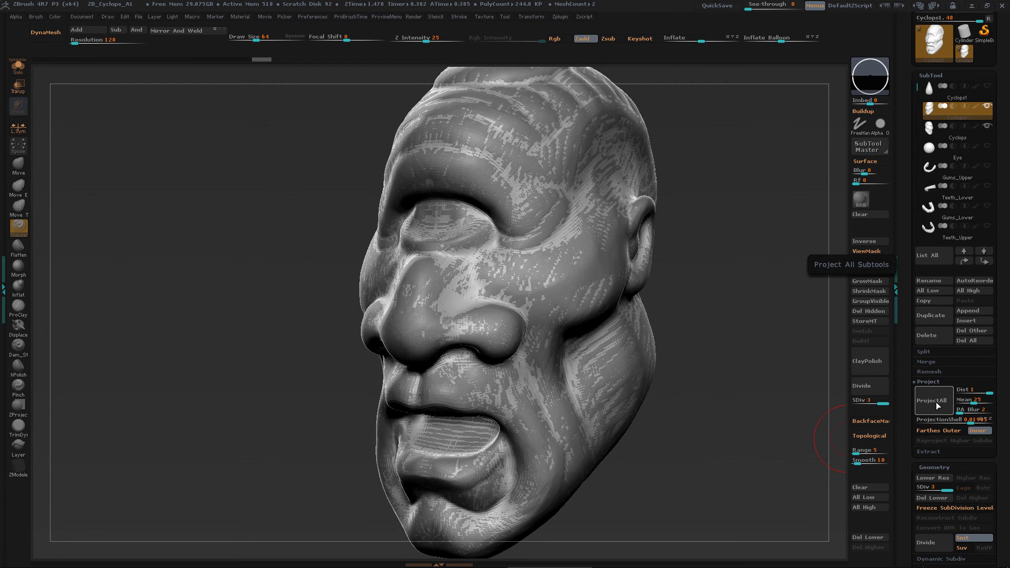
shift+drag(712, 460, 727, 464)
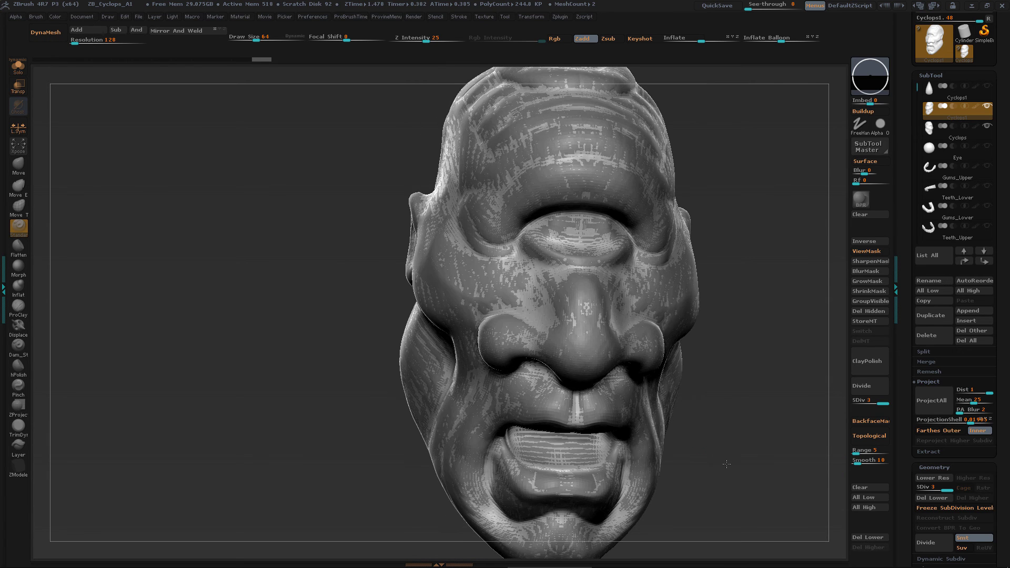
- Isolate Cyclops1 and examine its newly projected detail from the front, side and back
click(986, 107)
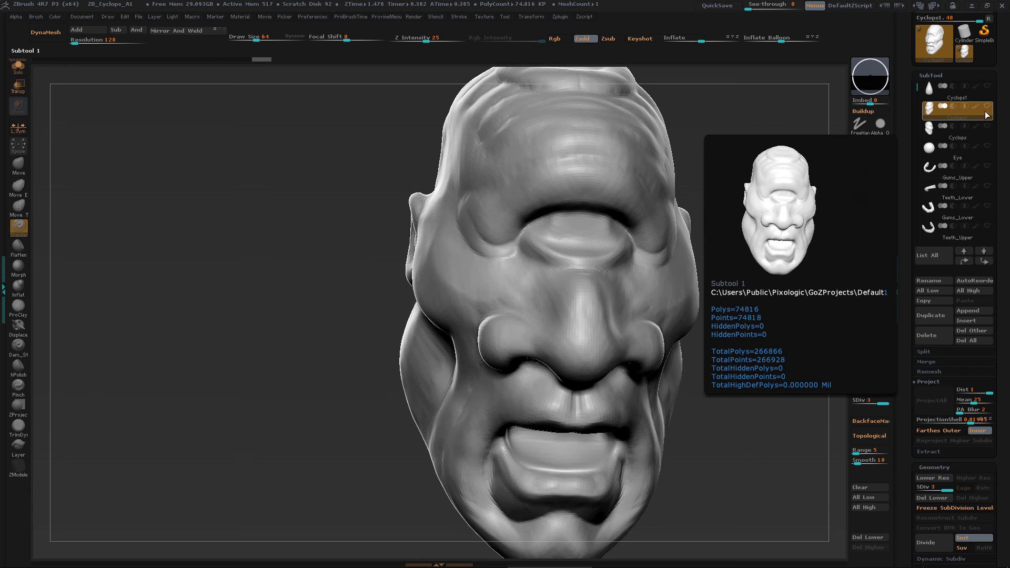
drag(773, 300, 751, 302)
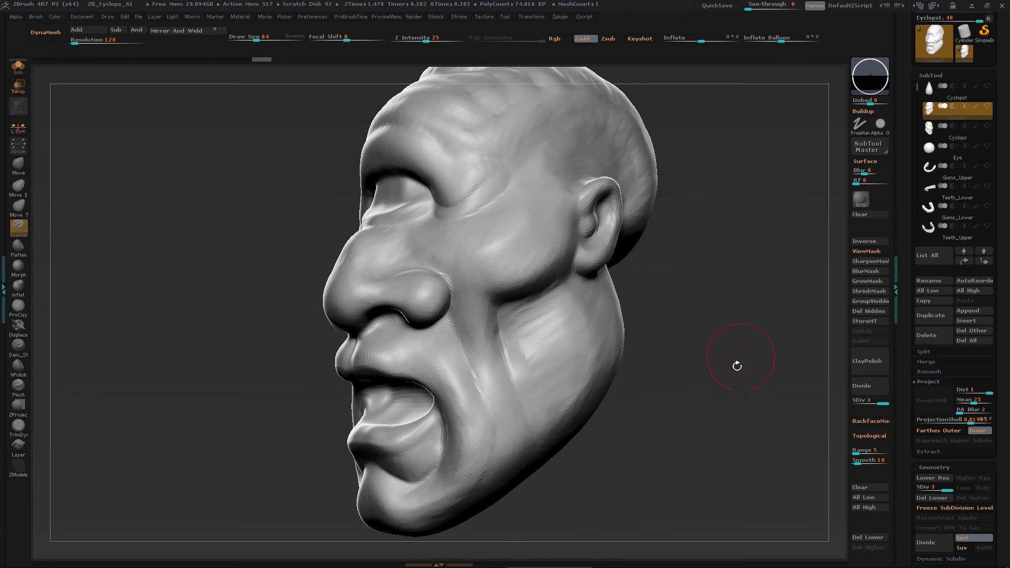
drag(724, 382, 688, 307)
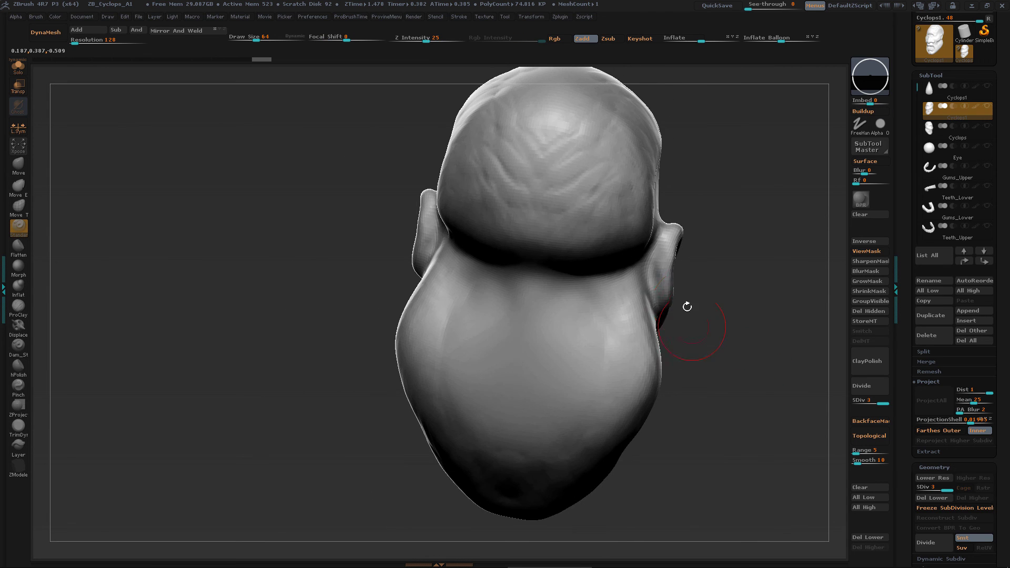
drag(725, 335, 807, 350)
- Lower Cyclops1 to subdivision level 1 and inspect the base mesh around the face
drag(871, 406, 676, 377)
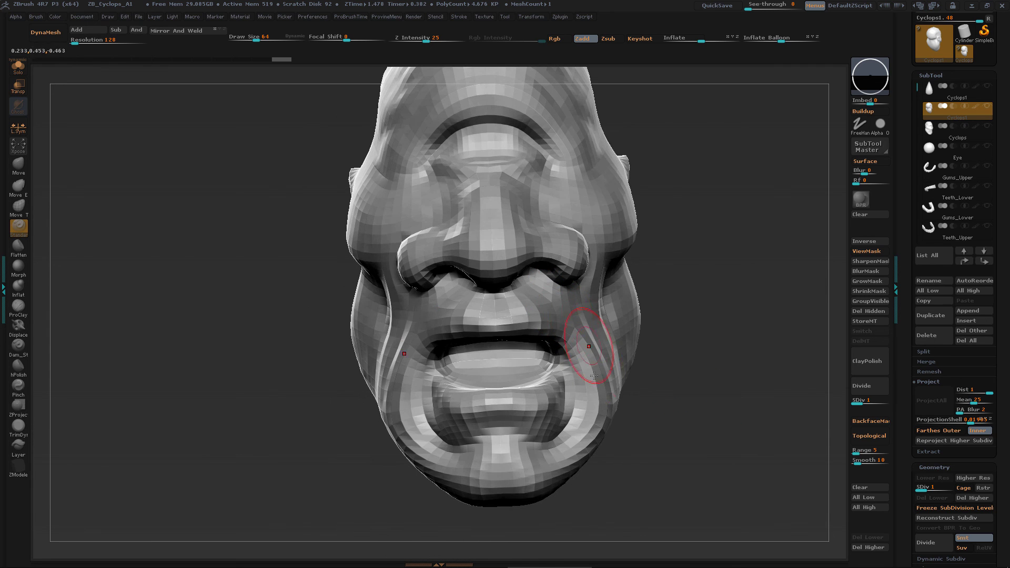
drag(700, 422, 728, 453)
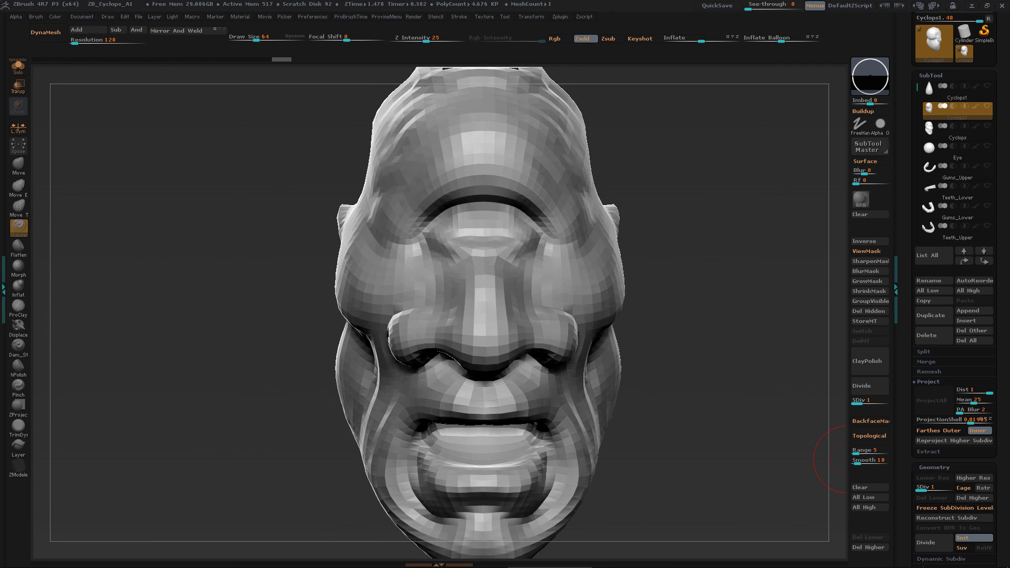